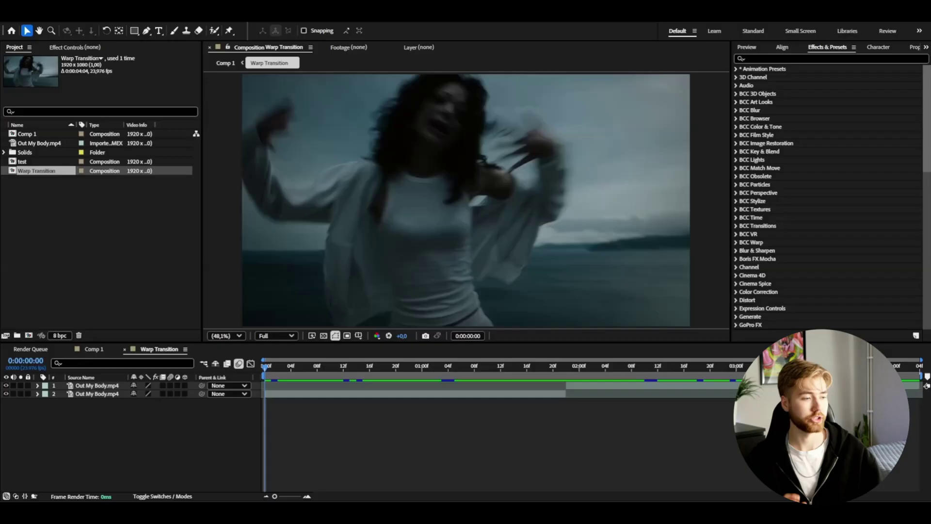
Add an adjustment layer above the clips and trim it around the cut, from 0:00:01:02 to 0:00:02:18
left_click_drag(382, 368, 564, 366)
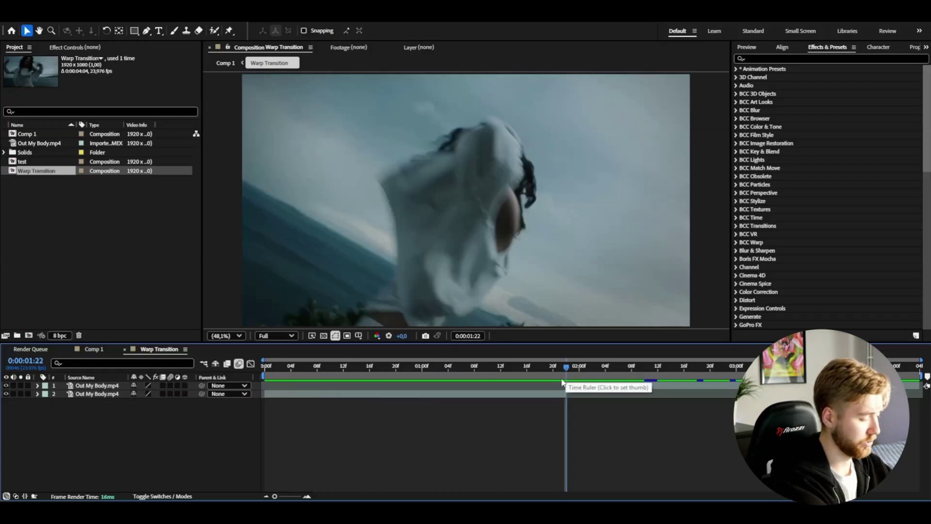
key("ctrl+alt+y")
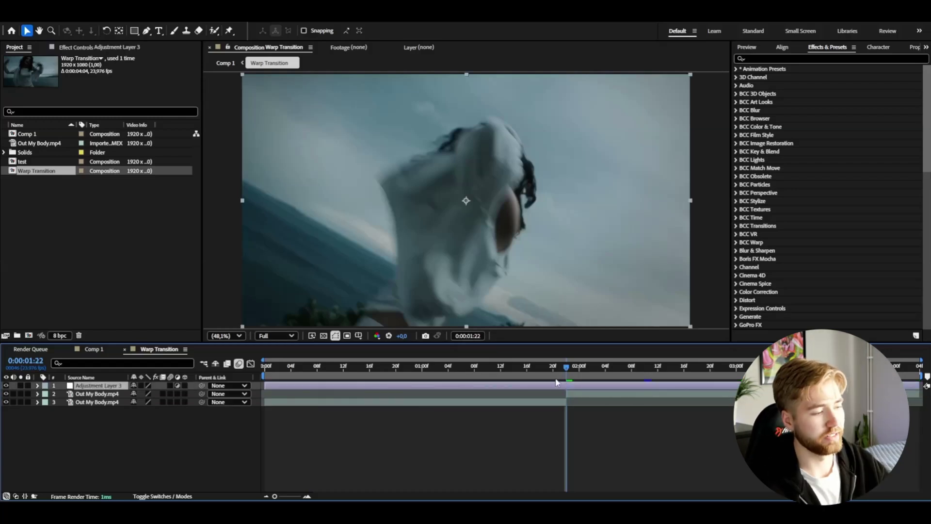
left_click_drag(475, 366, 568, 373)
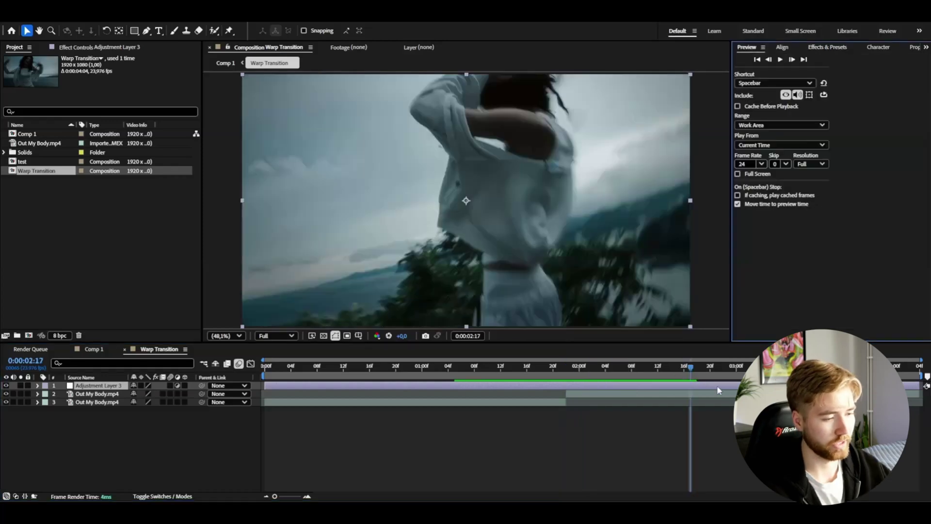
key("ctrl+shift+d")
key("Delete")
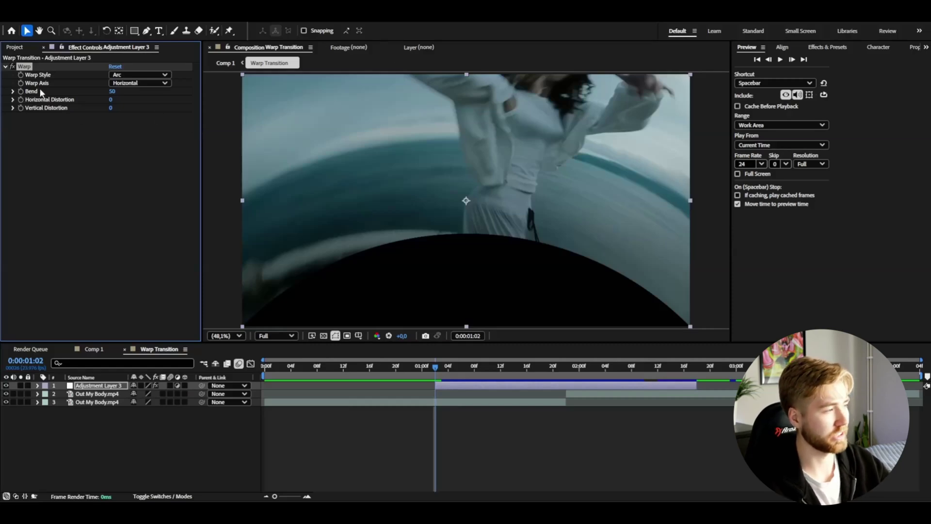
Set the adjustment layer's Warp effect to the FishEye style with a Bend of -100
left_click(116, 77)
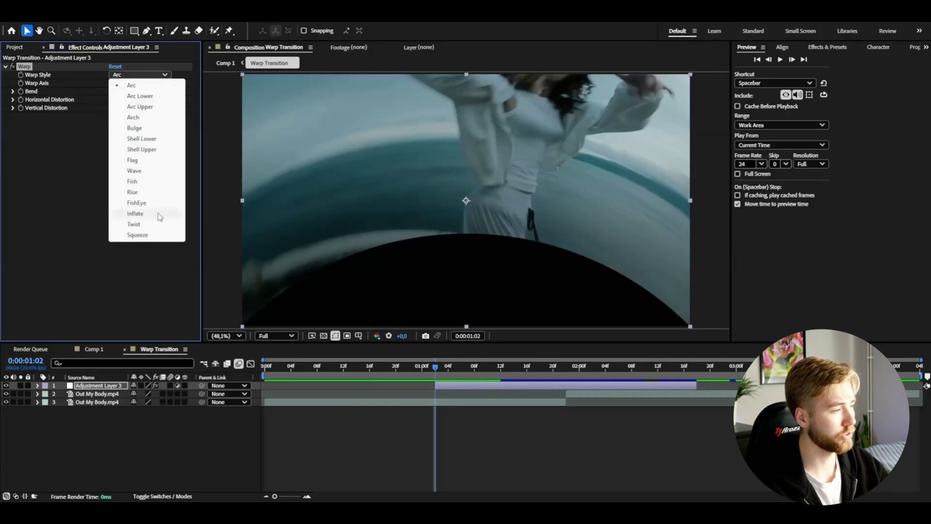
left_click(139, 203)
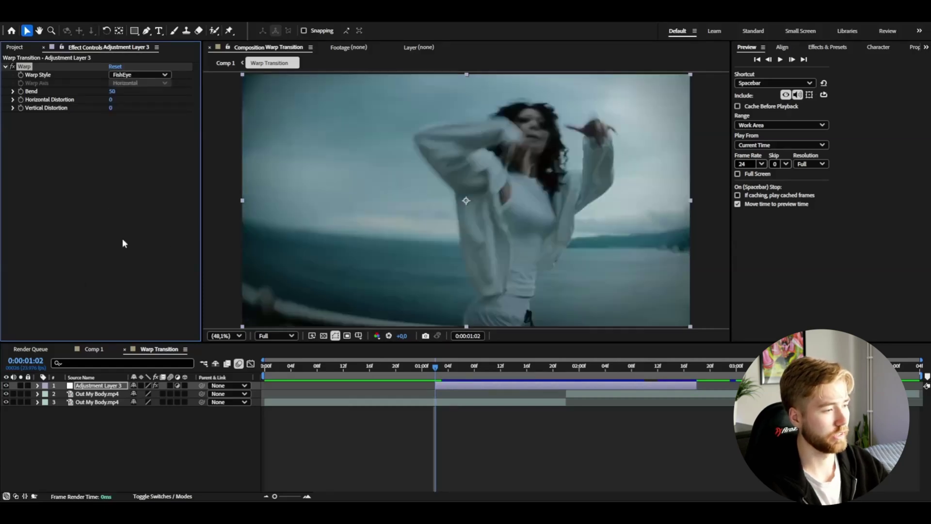
left_click_drag(113, 94, 7, 110)
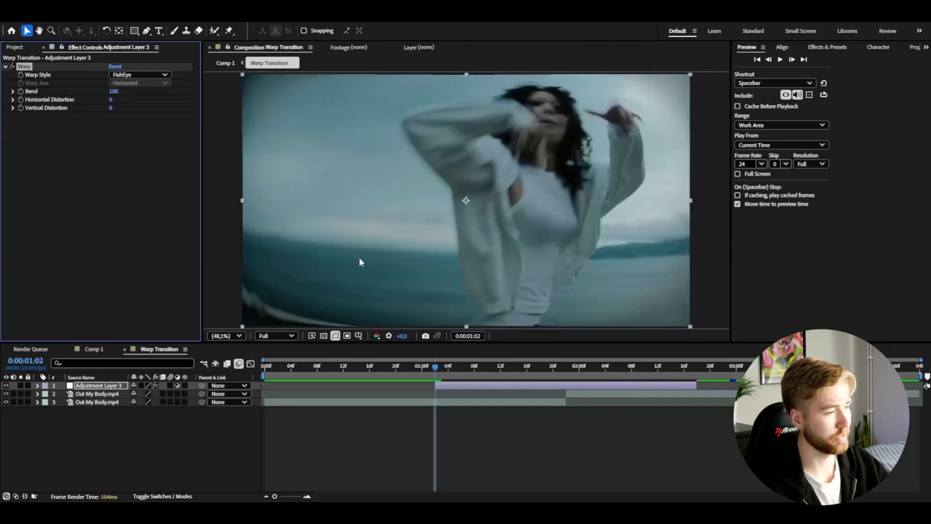
left_click(121, 93)
type("-100")
key("Return")
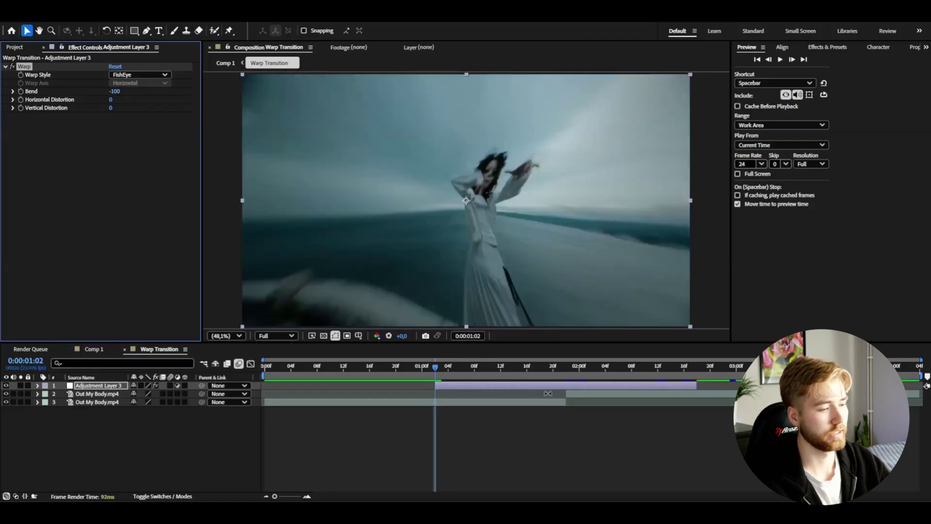
Keyframe the Warp Bend at -100 on the cut at 0:00:01:22 and at 0 on the adjustment layer's start and end
left_click(561, 369)
left_click(564, 369)
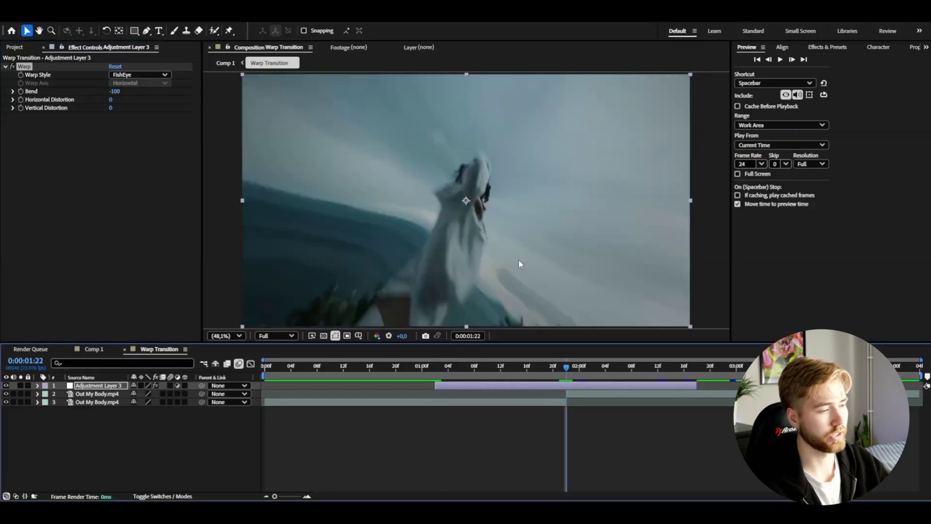
left_click(21, 94)
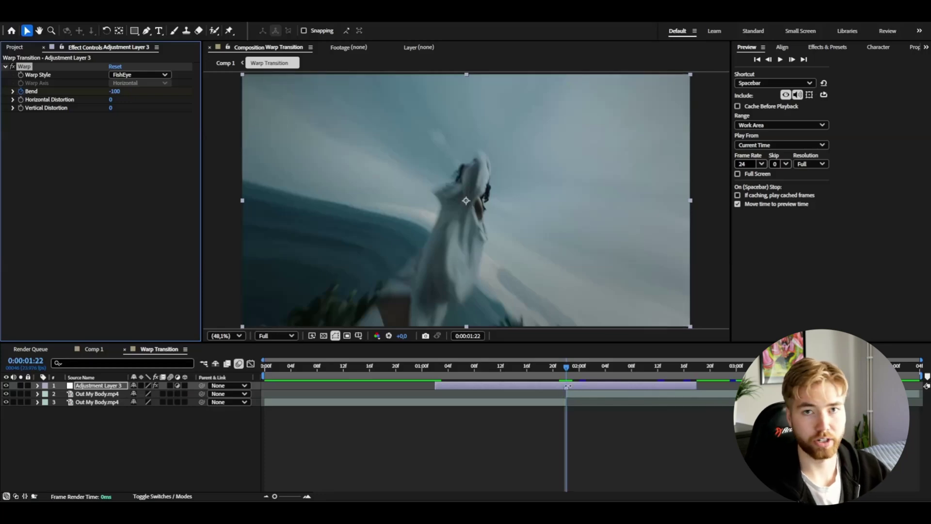
left_click_drag(456, 370, 435, 369)
left_click(116, 91)
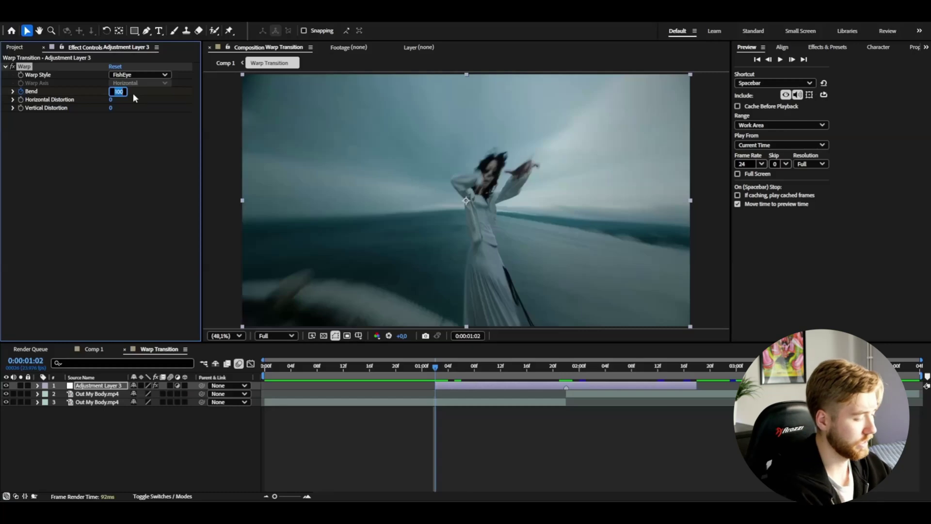
left_click_drag(685, 368, 696, 367)
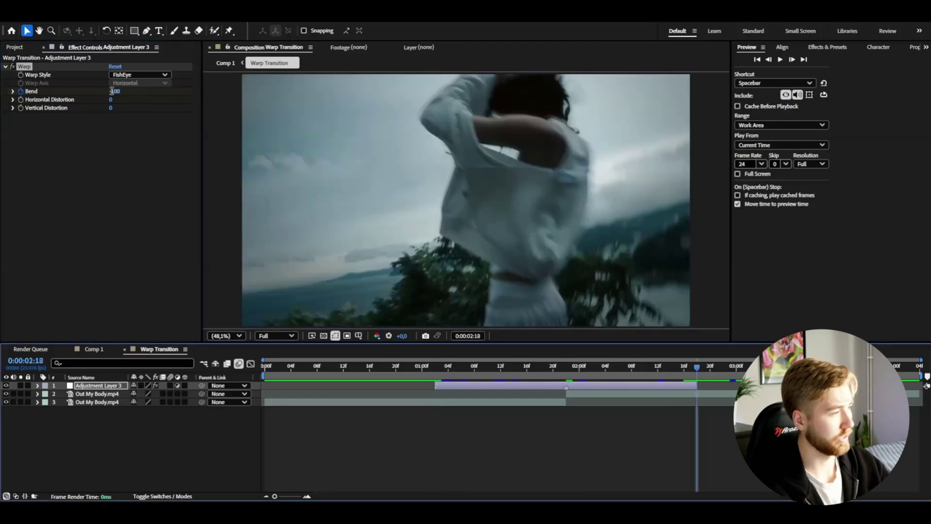
left_click(115, 91)
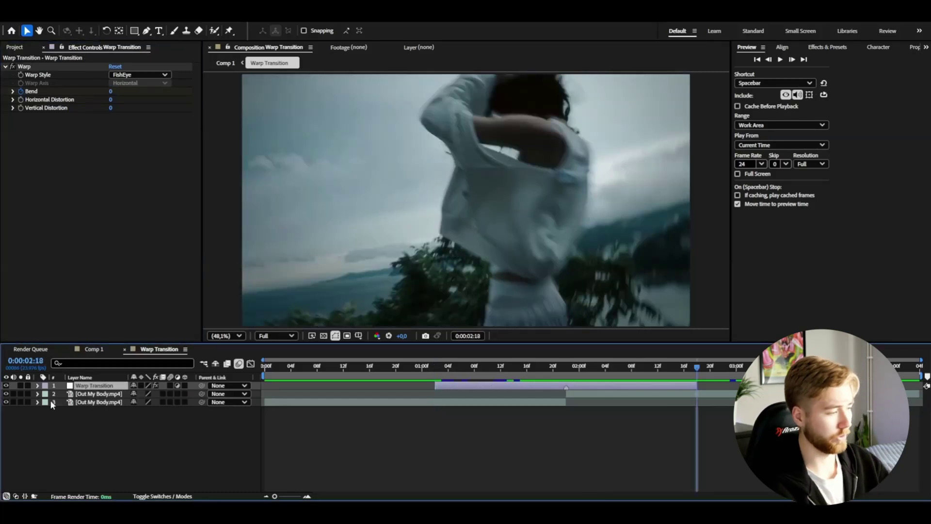
Reveal the Warp Bend keyframes in the timeline and apply Easy Ease to all three
left_click(38, 385)
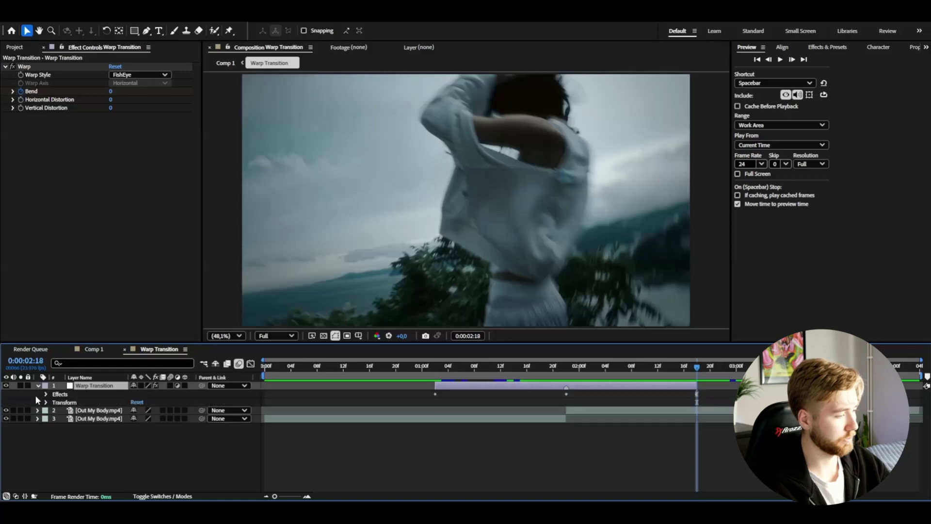
left_click(45, 394)
left_click(54, 403)
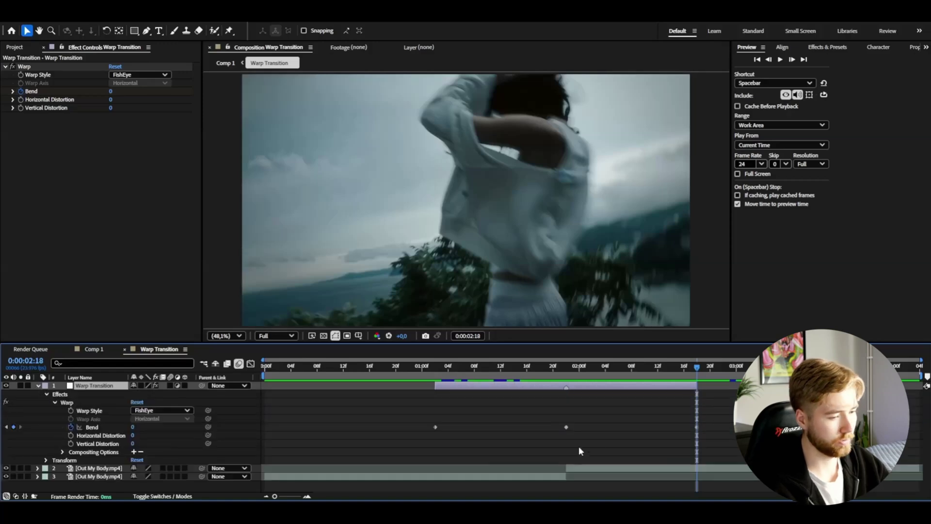
left_click_drag(710, 423, 427, 426)
key("F9")
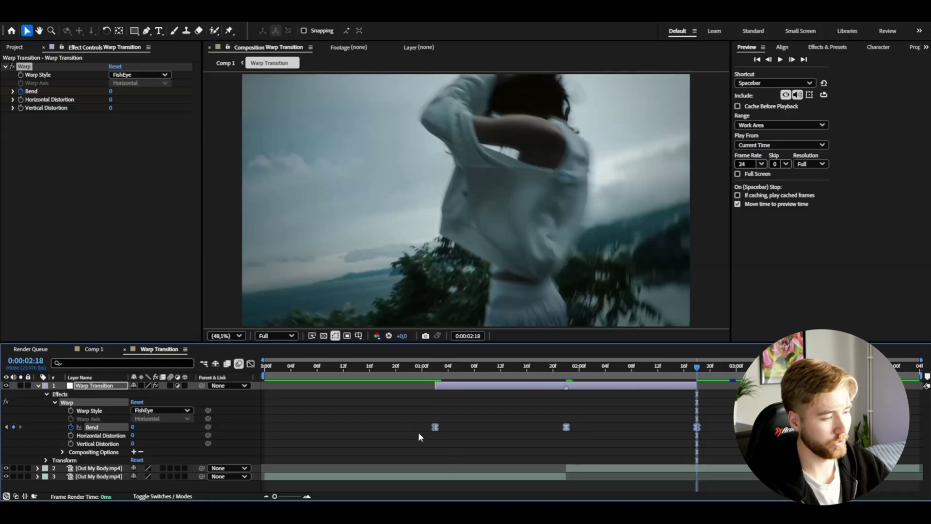
Reshape the Bend value curve so it accelerates into a sharp point at the cut, and preview the transition
left_click(434, 426)
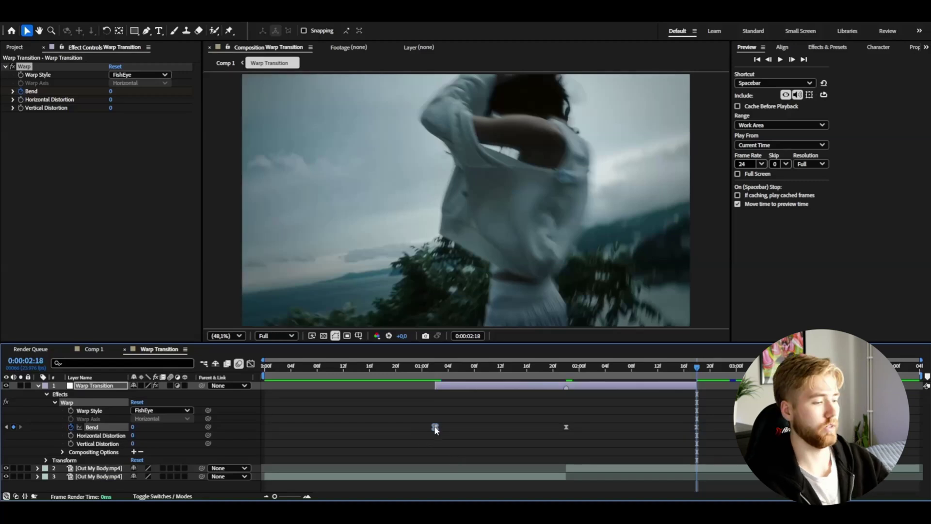
left_click(250, 364)
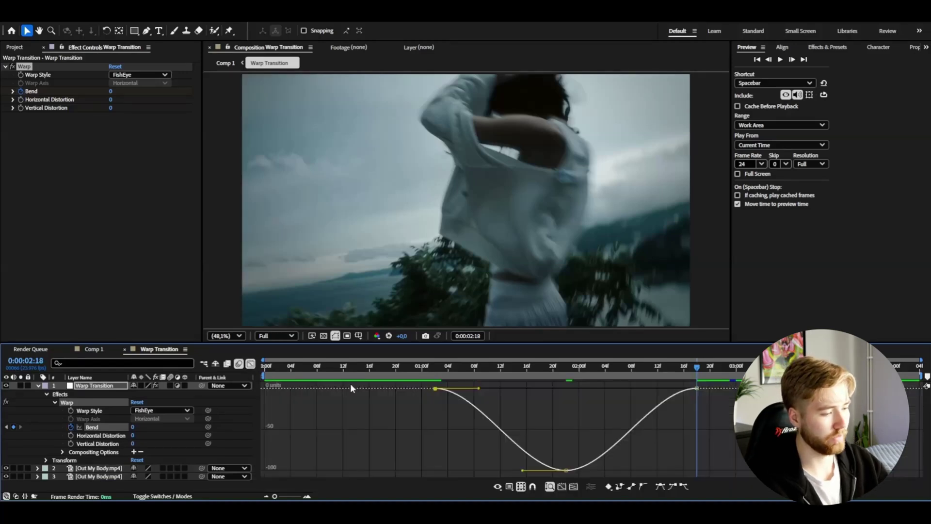
left_click_drag(479, 390, 508, 388)
left_click(697, 388)
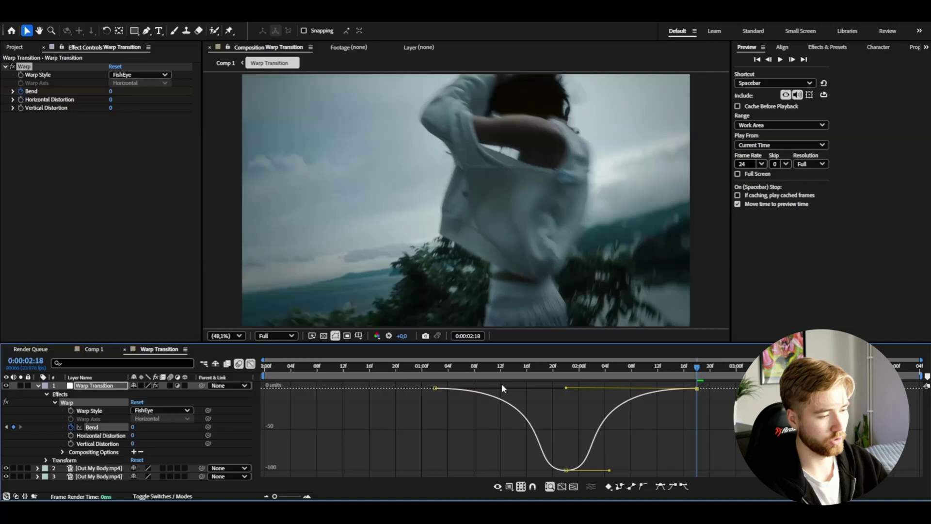
left_click_drag(610, 470, 439, 390)
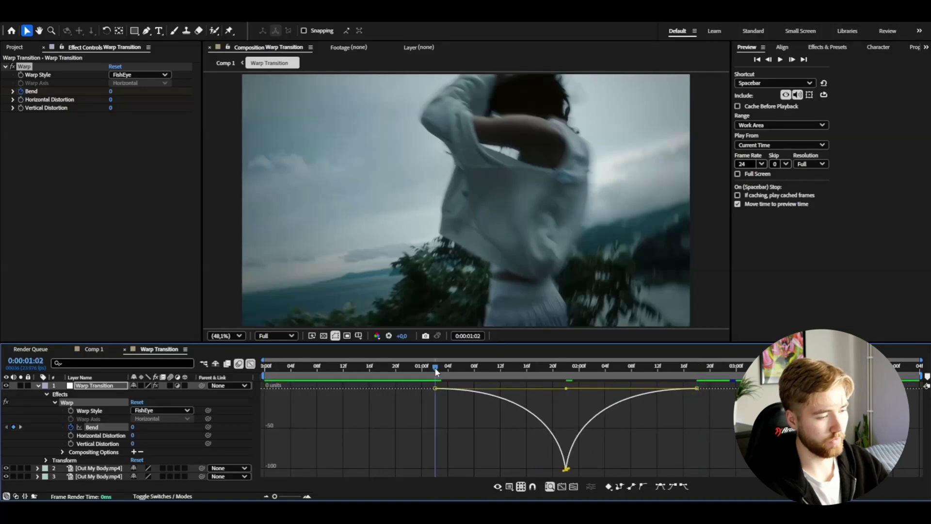
left_click(506, 375)
left_click_drag(507, 375, 569, 369)
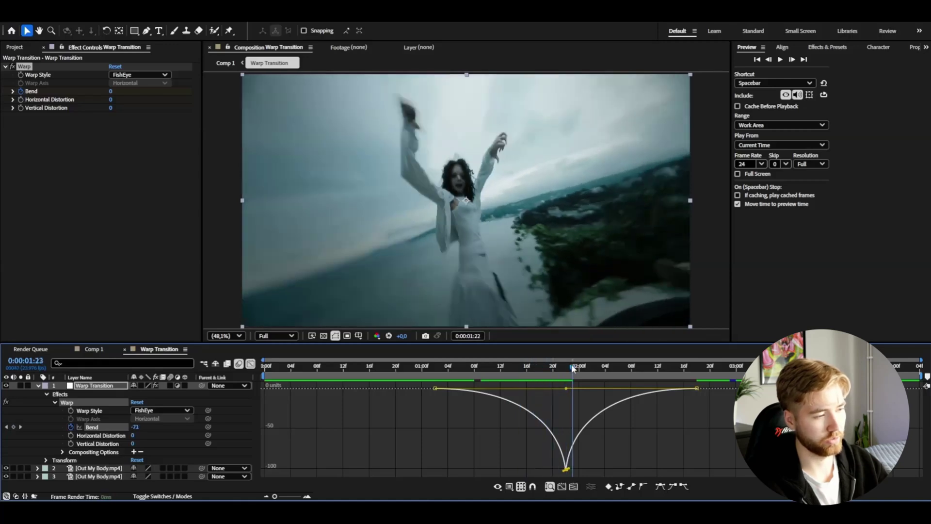
left_click_drag(569, 369, 436, 373)
key("space")
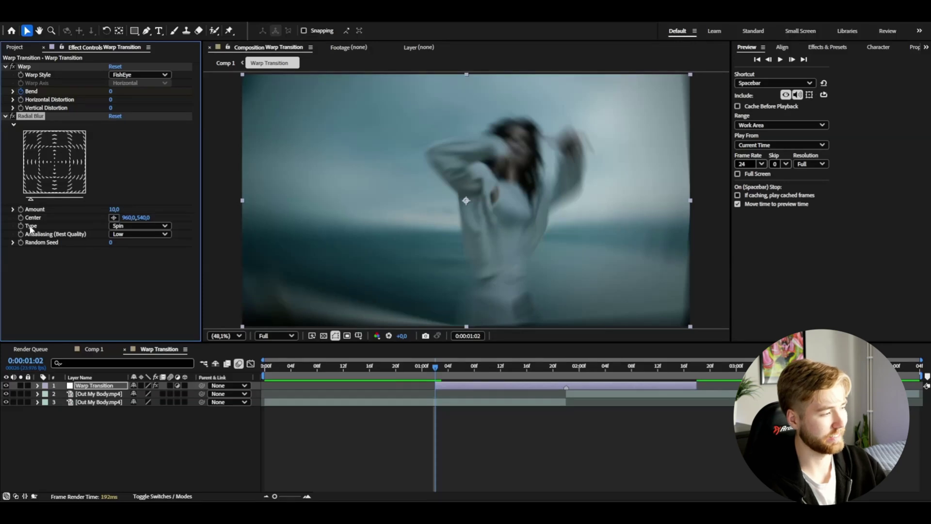
Set the Radial Blur type to Zoom and keyframe its Amount at 100 on the cut at 0:00:01:22
left_click(139, 226)
left_click(129, 248)
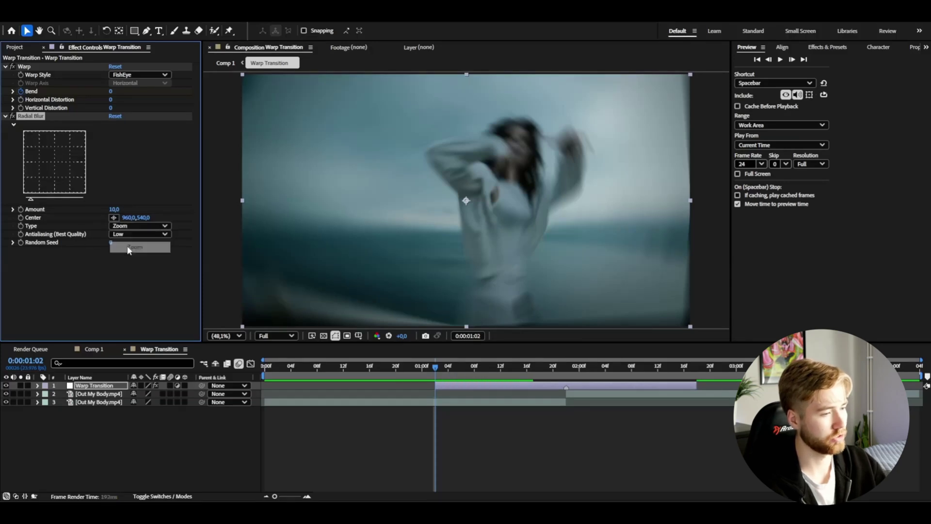
left_click_drag(452, 366, 565, 373)
left_click(114, 210)
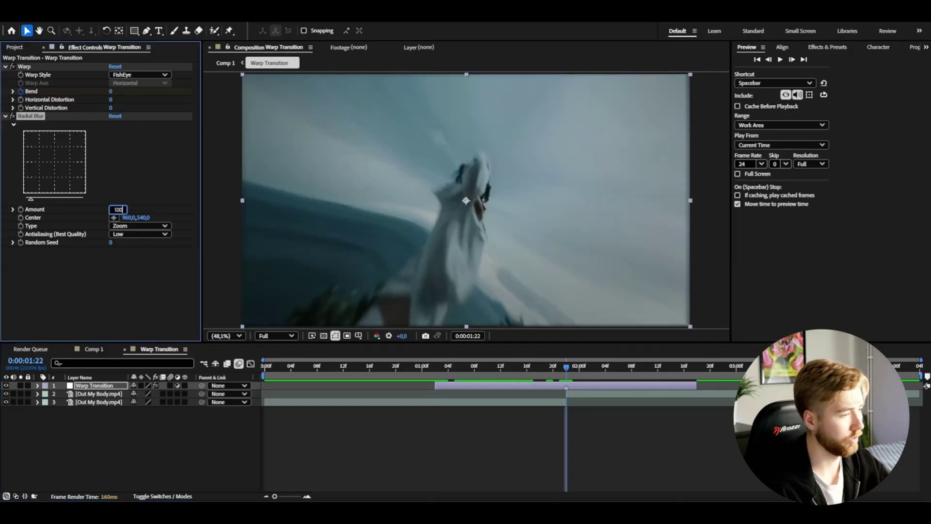
key("Return")
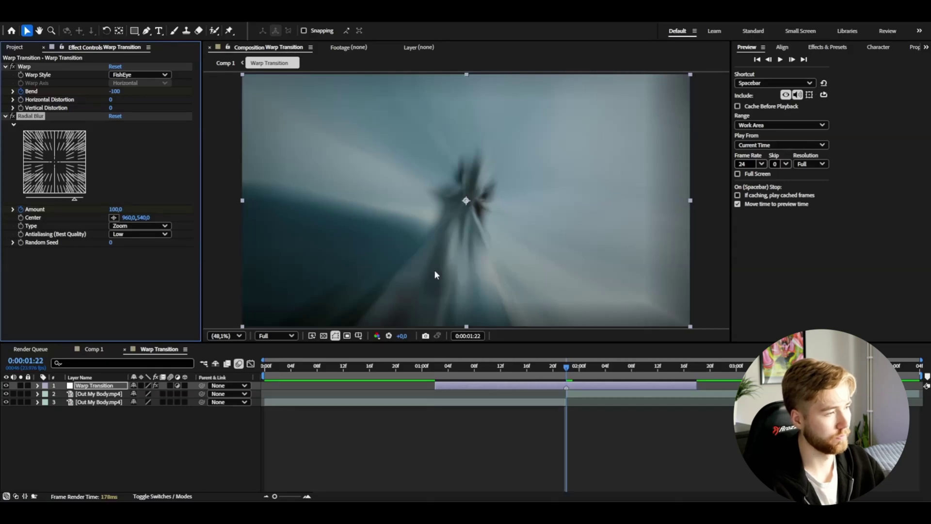
Keyframe the Radial Blur Amount at 0 on the adjustment layer's start and at 0:00:02:18
key("i")
left_click(115, 209)
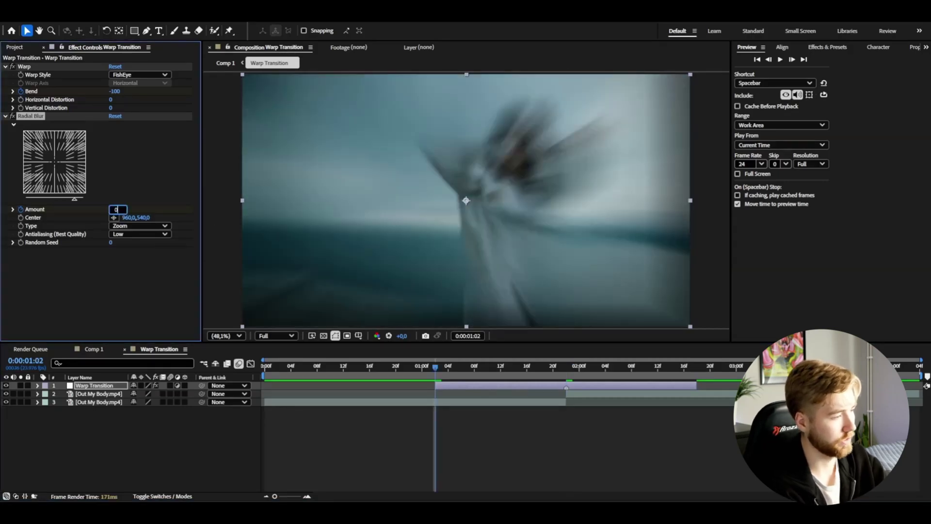
type("0")
key("Return")
key("space")
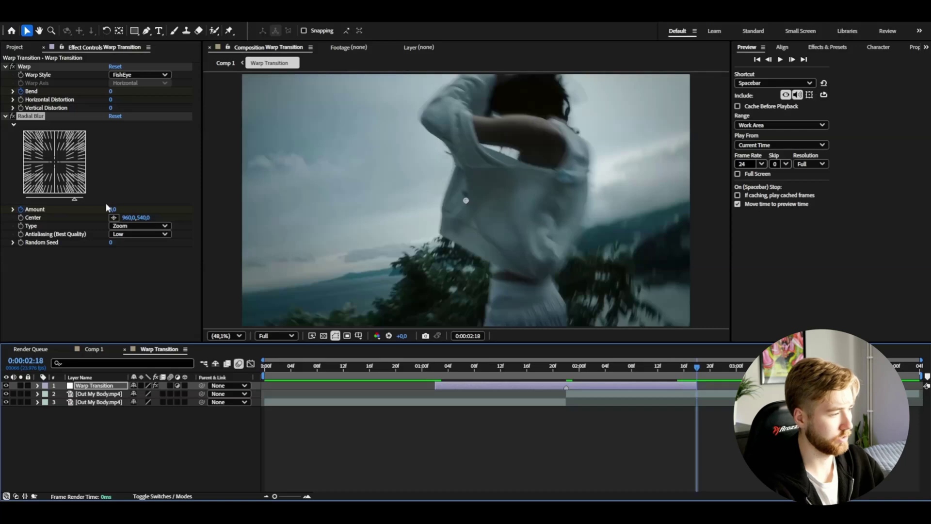
left_click(115, 209)
type("00")
Reveal the Radial Blur Amount keyframes and apply Easy Ease to all three
left_click(468, 385)
key("u")
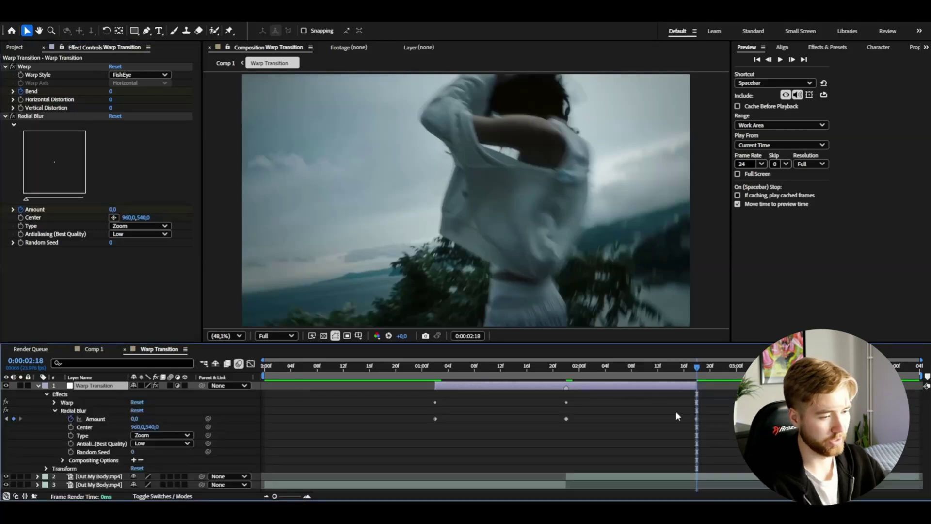
left_click_drag(707, 417, 425, 418)
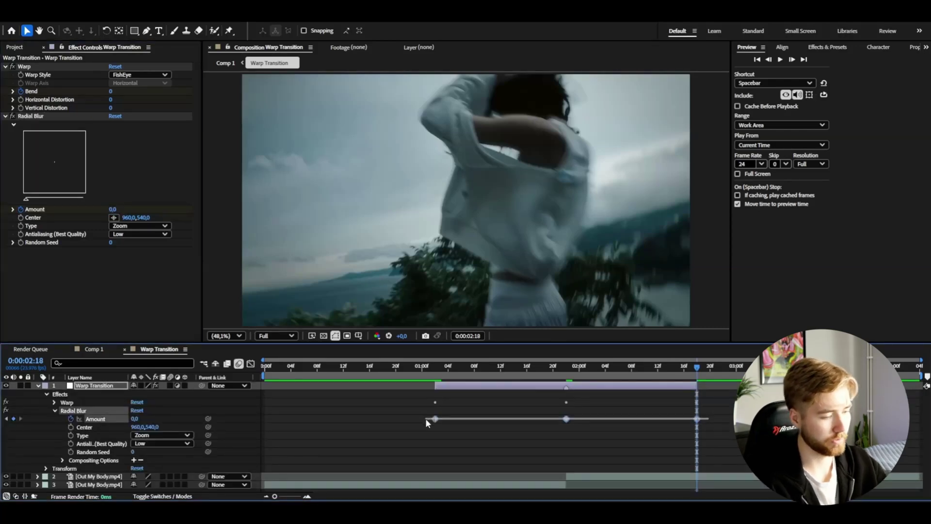
key("F9")
Reshape the Radial Blur Amount curve so it rises to a sharp peak at the cut
left_click(439, 423)
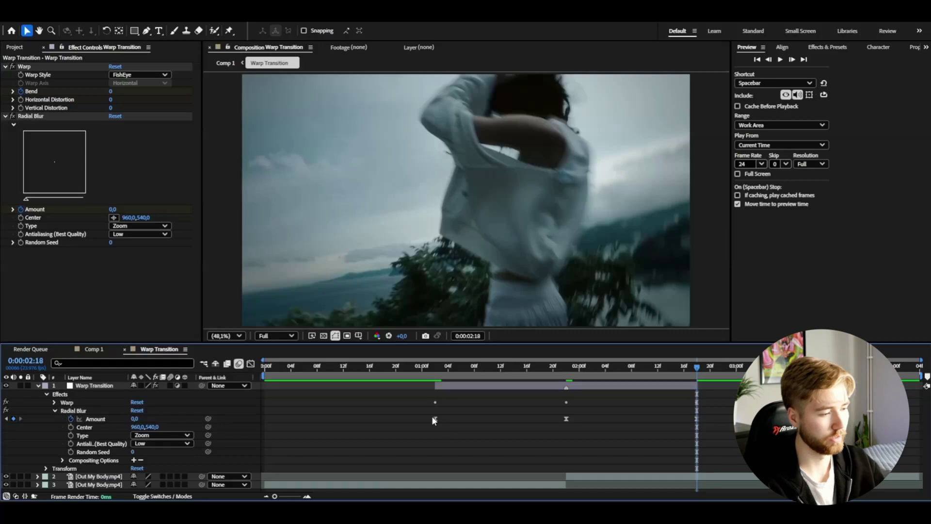
key("shift+F3")
left_click(439, 470)
left_click_drag(478, 471, 651, 471)
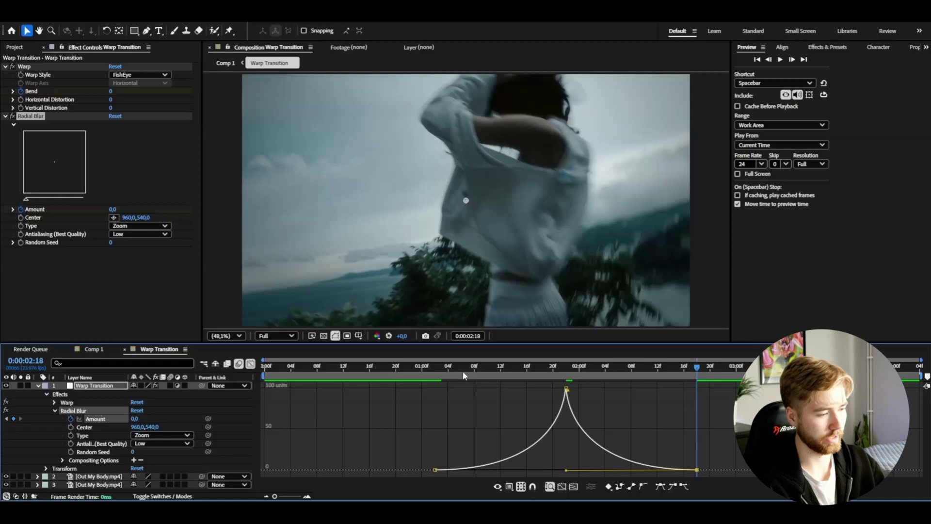
Add the Turbulent Displace effect to the Warp Transition layer at 0:00:01:02 and set its Size to 200
left_click_drag(462, 367, 456, 368)
left_click_drag(456, 367, 435, 368)
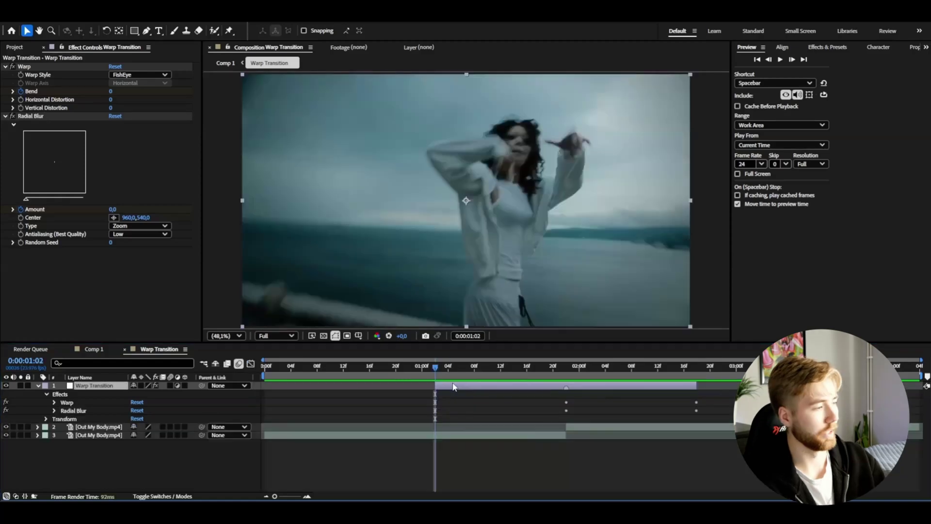
key("ctrl+space")
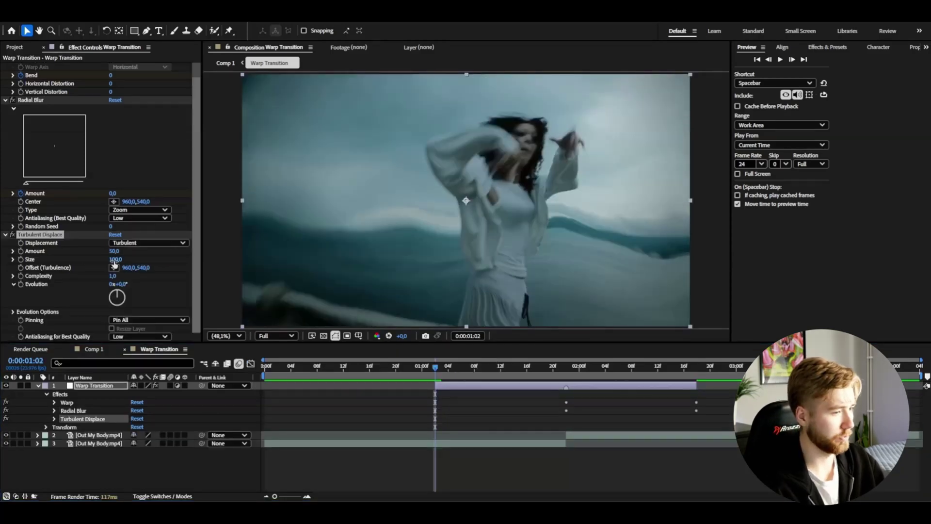
left_click(120, 260)
type("200")
key("Return")
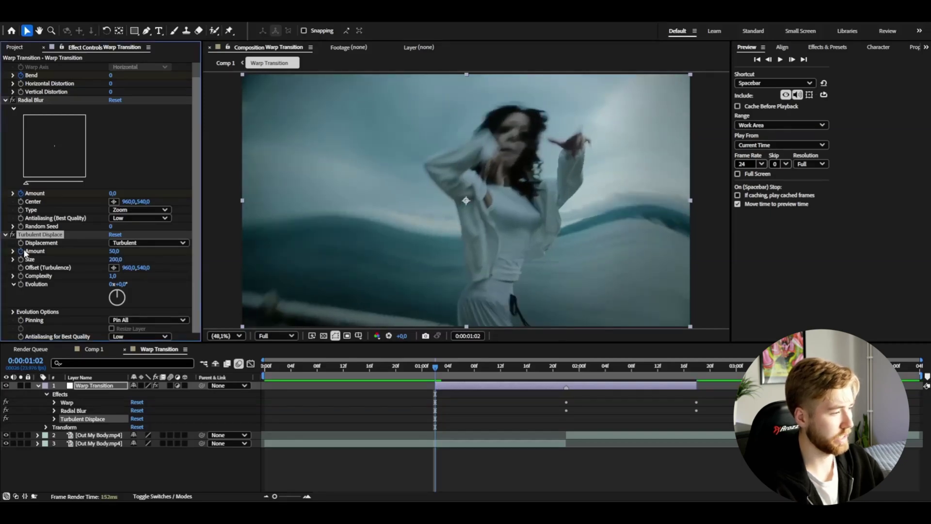
Keyframe the Turbulent Displace Amount at 0 at 0:00:01:02, 50 on the cut at 0:00:01:22 and 0 at 0:00:02:18
type("0")
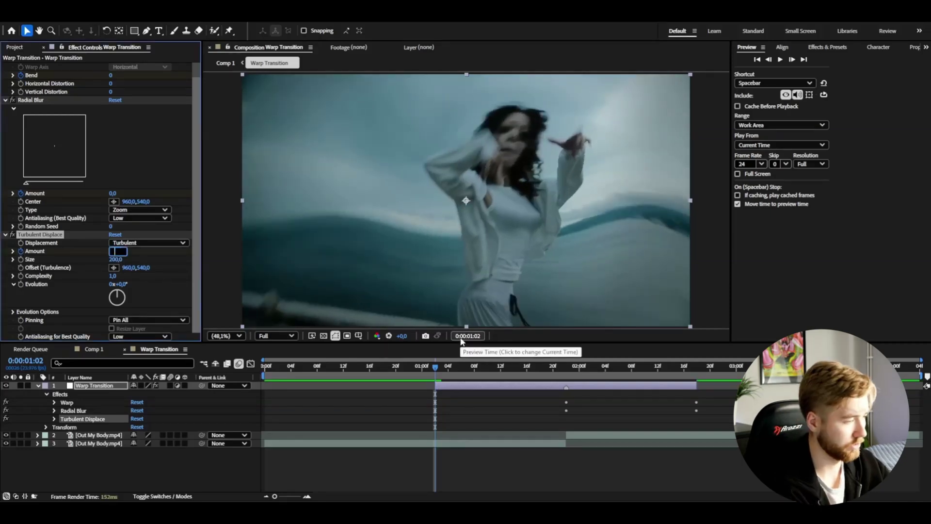
key("Return")
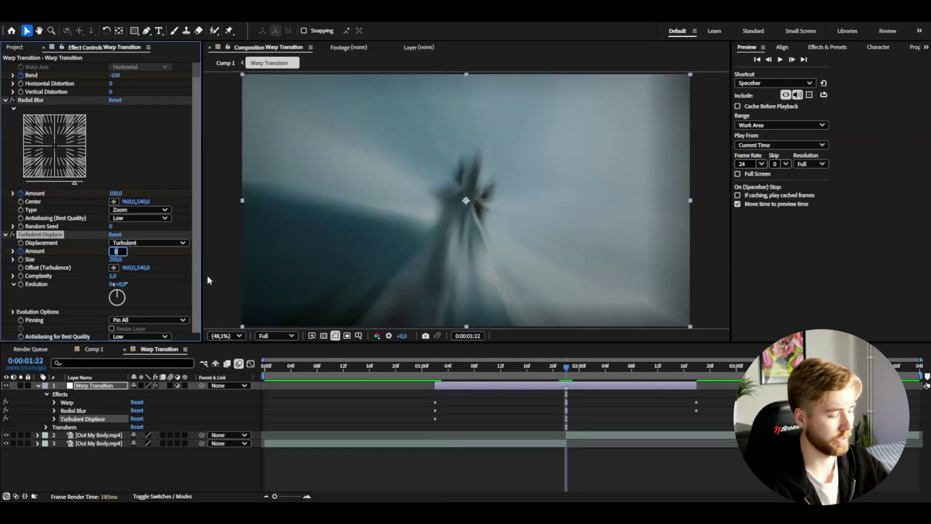
key("Return")
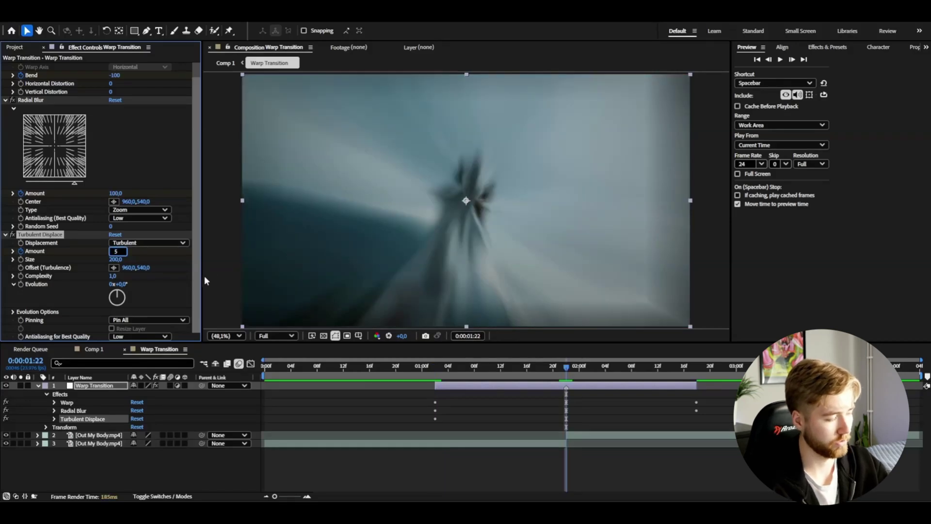
key("k")
left_click(113, 251)
type("0")
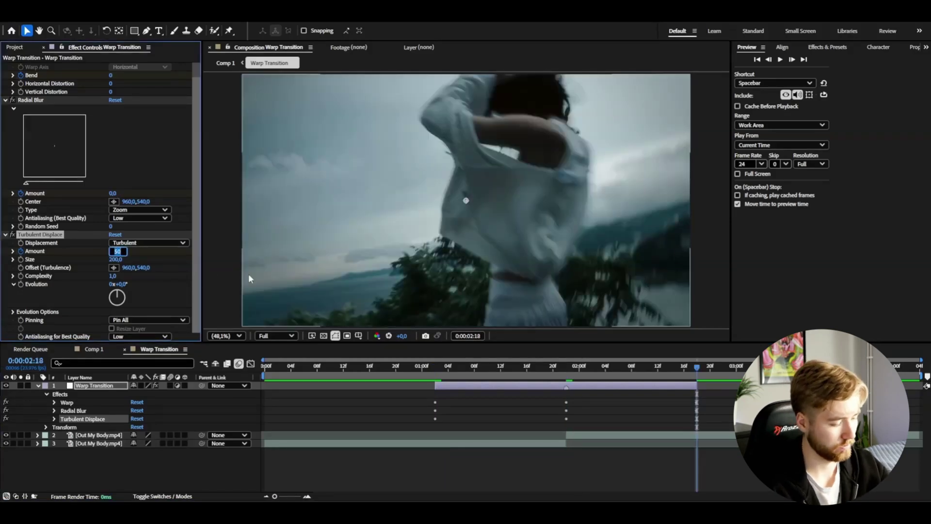
key("Return")
Apply Easy Ease to the Turbulent Displace Amount keyframes and reshape the curve into a sharp peak at the cut
key("F9")
left_click(435, 435)
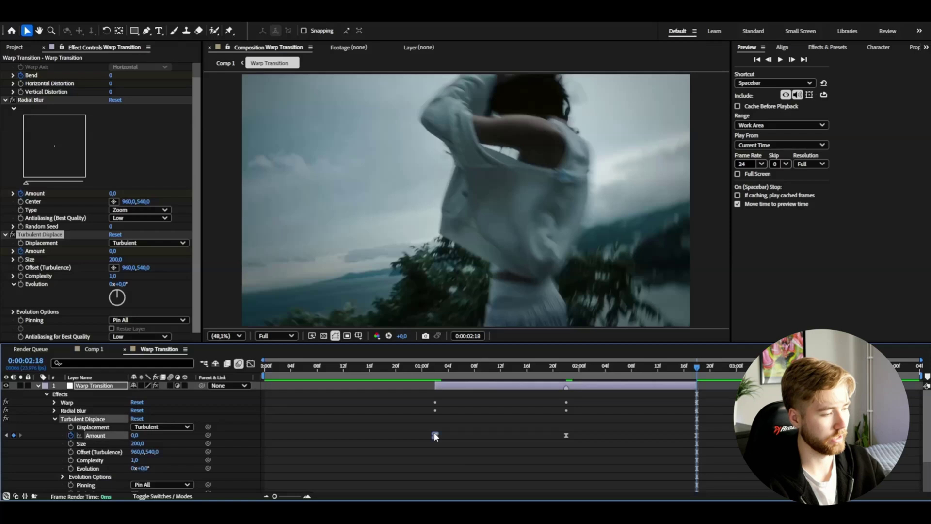
left_click(250, 363)
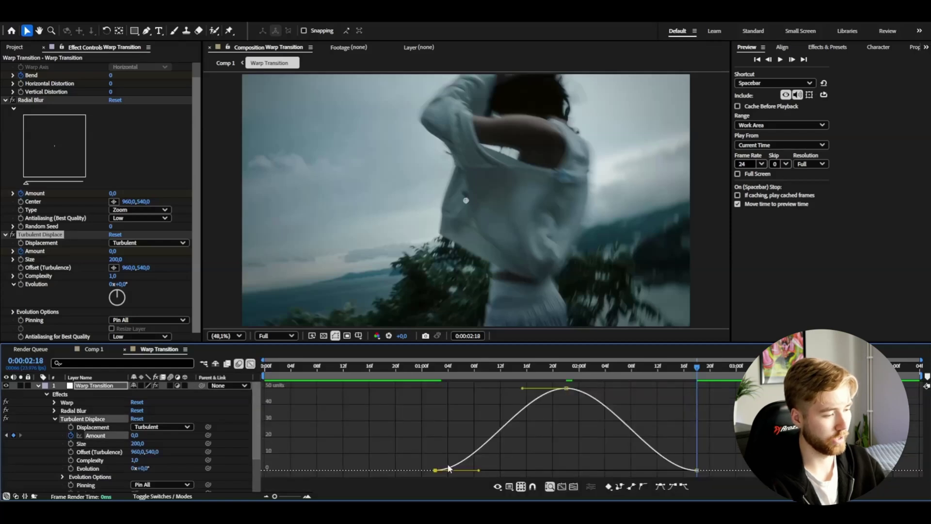
left_click_drag(478, 470, 635, 467)
left_click_drag(653, 470, 449, 470)
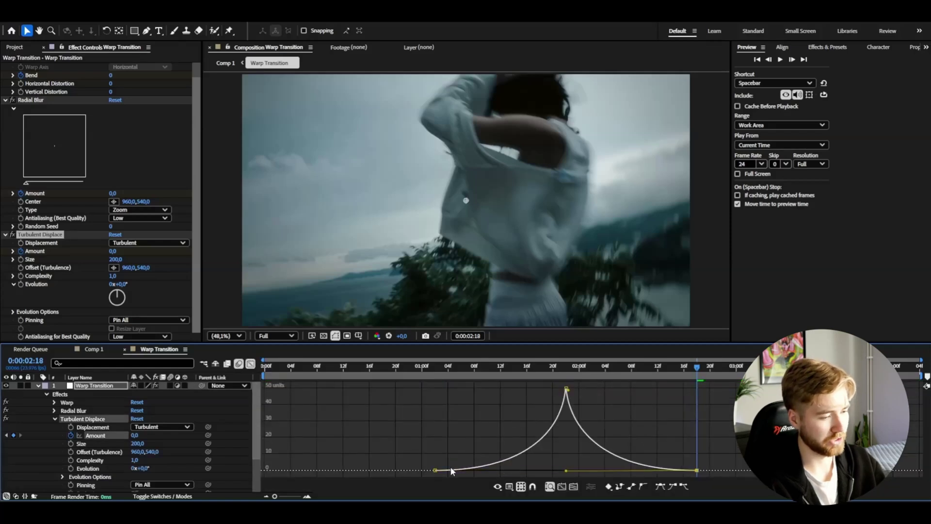
Preview the transition from 0:00:01:02 to check the added turbulent displacement
left_click(434, 367)
key("space")
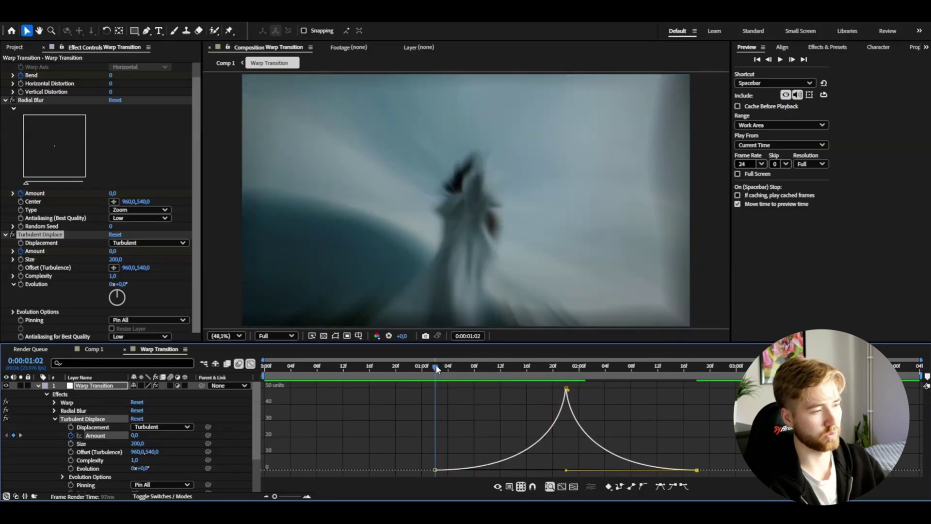
key("space")
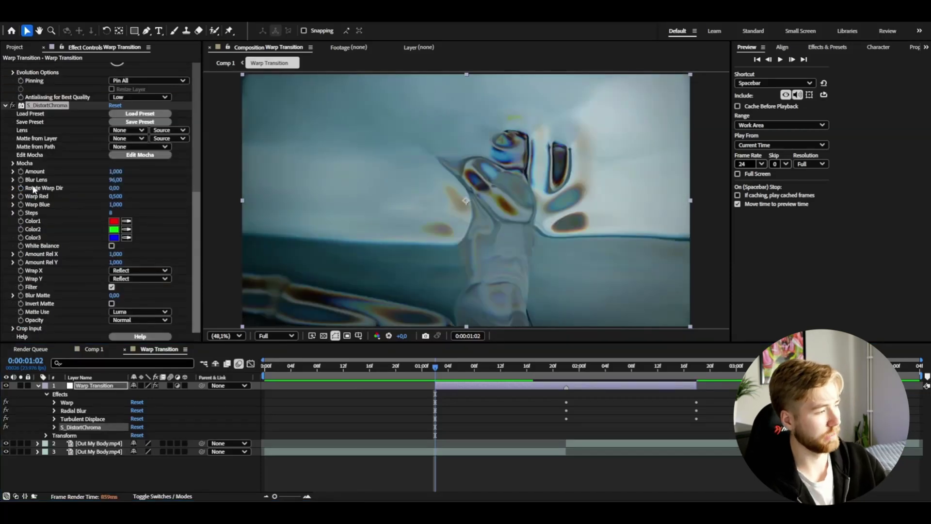
Add the S_DistortChroma effect to the Warp Transition layer and set its Blur Lens to 300
left_click(115, 179)
type("3")
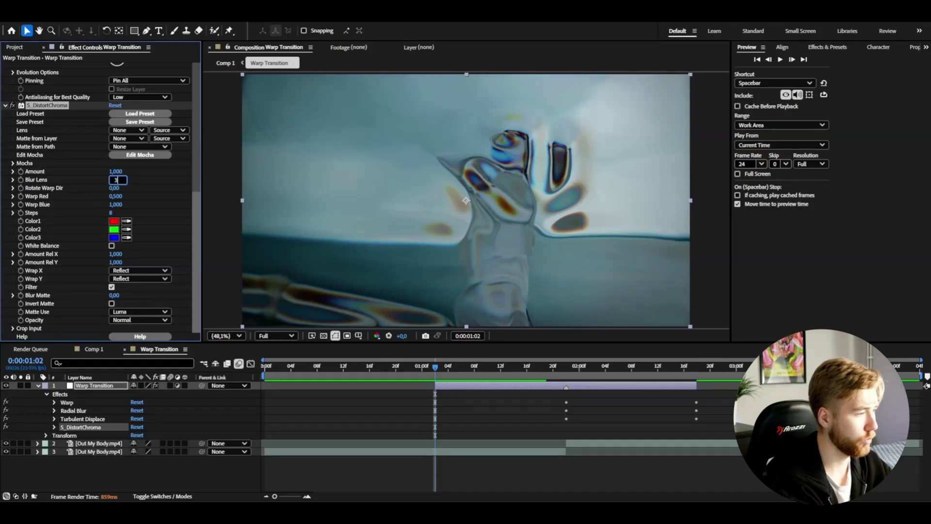
key("Return")
Keyframe the S_DistortChroma Amount at 1 on the cut at 0:00:01:22 and at 0 at 0:00:01:02 and 0:00:02:18
left_click(499, 368)
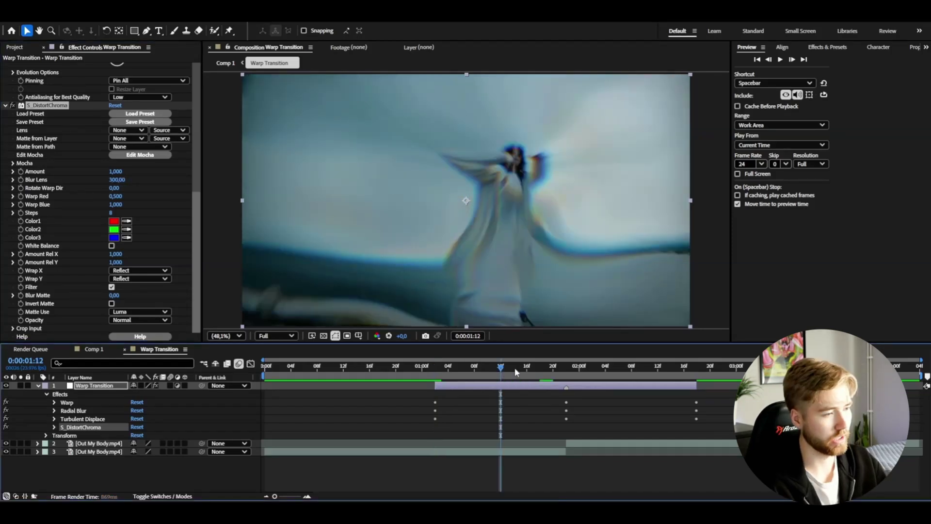
left_click(565, 367)
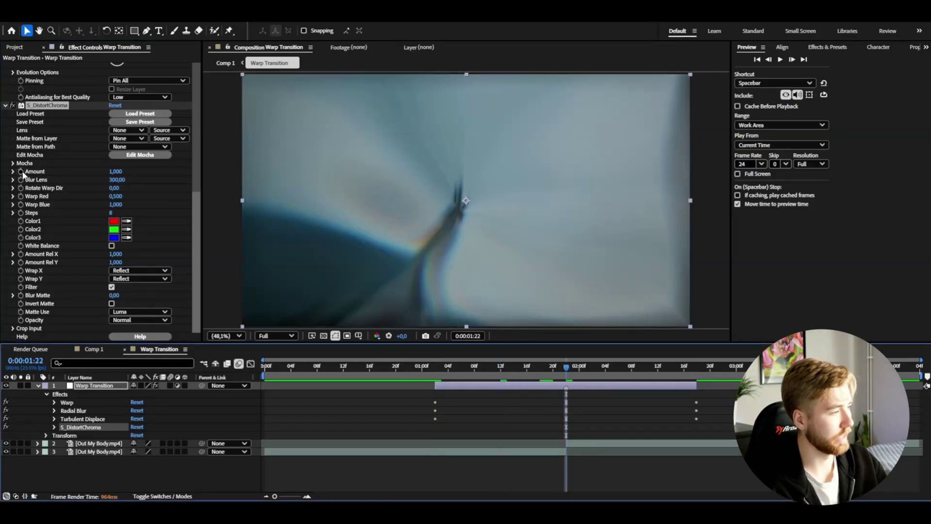
left_click(23, 173)
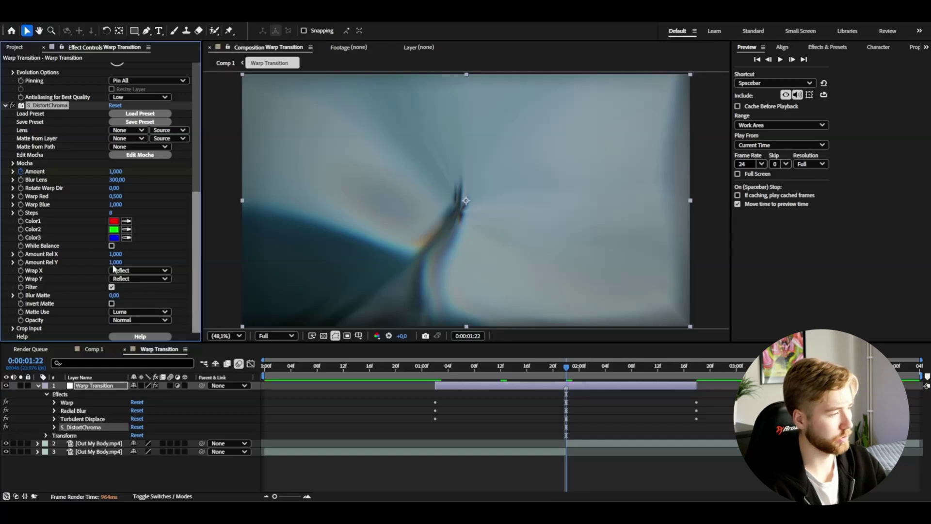
left_click(436, 373)
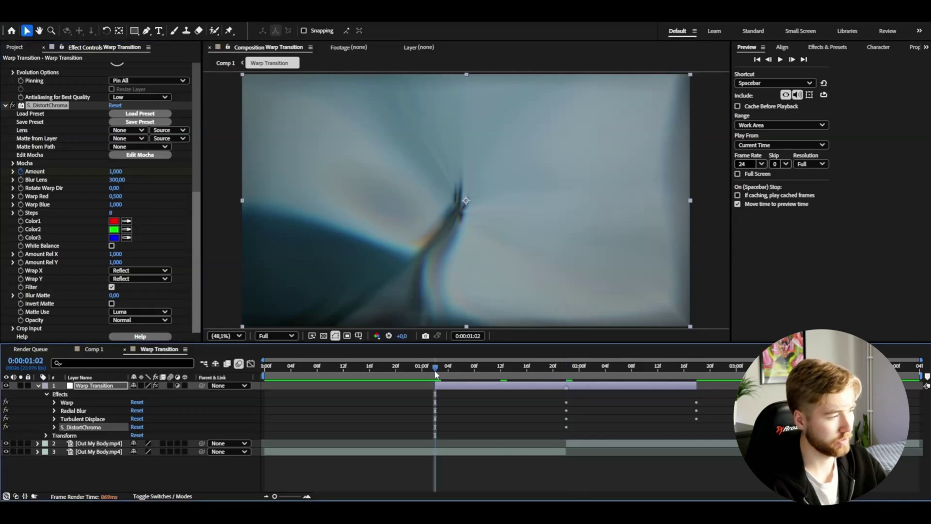
left_click(698, 368)
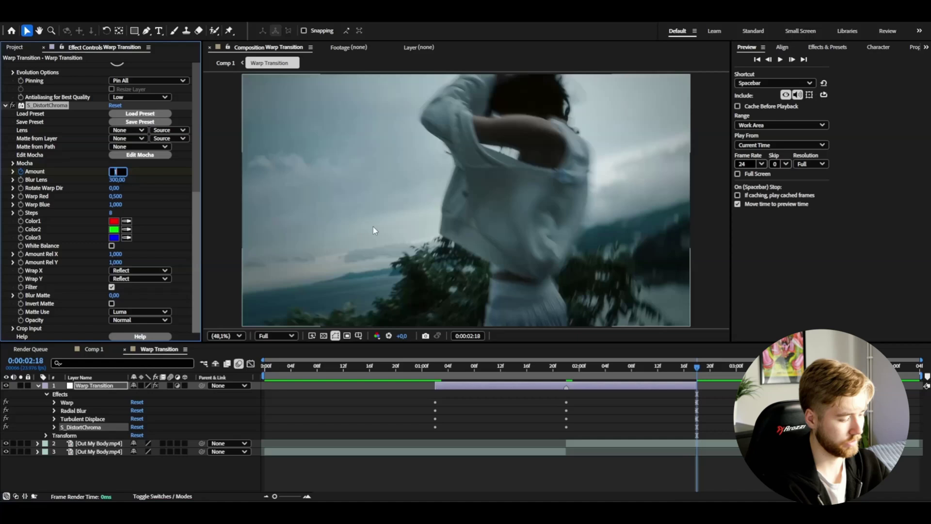
Reveal the S_DistortChroma Amount keyframes and apply Easy Ease to all three
left_click(54, 427)
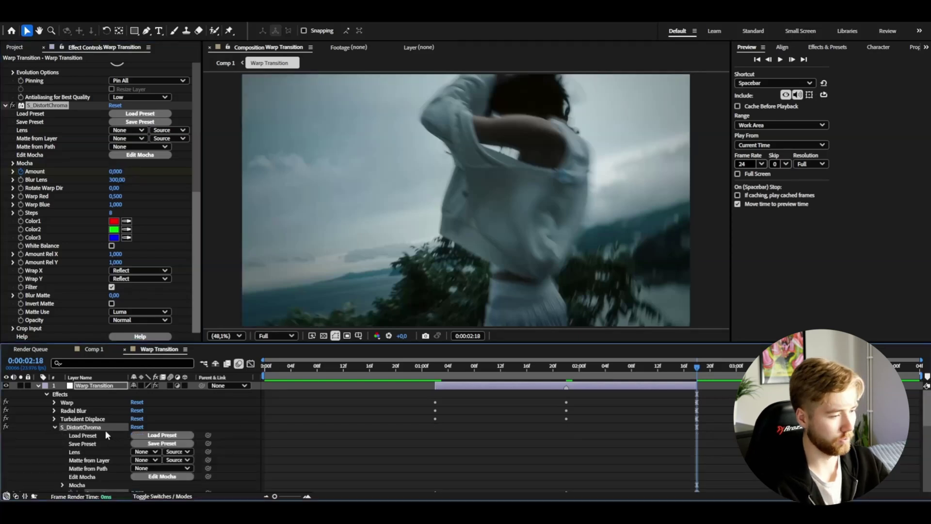
scroll(107, 431, "down", 5)
scroll(259, 420, "up", 2)
left_click_drag(709, 417, 432, 420)
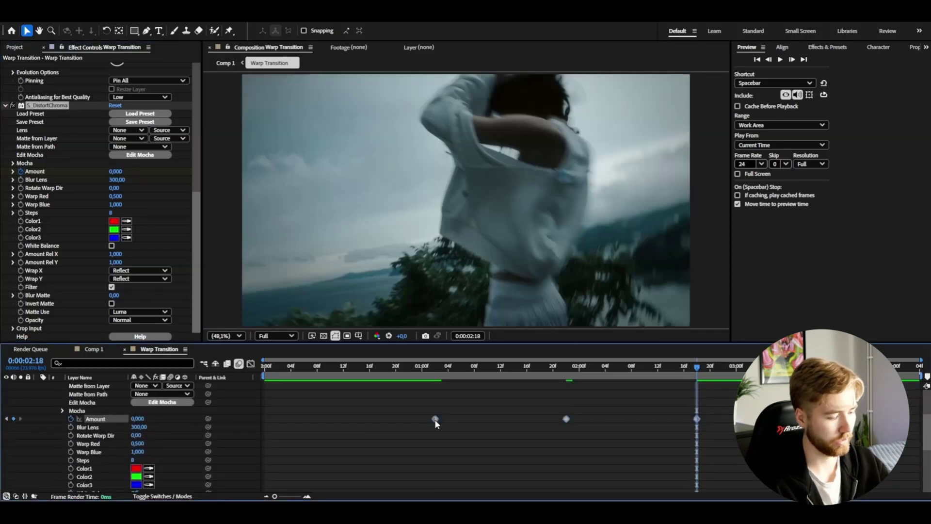
key("F9")
Reshape the S_DistortChroma Amount curve so it rises to a sharp peak at the cut
left_click(478, 439)
left_click(434, 419)
key("shift+F3")
left_click_drag(478, 469, 631, 469)
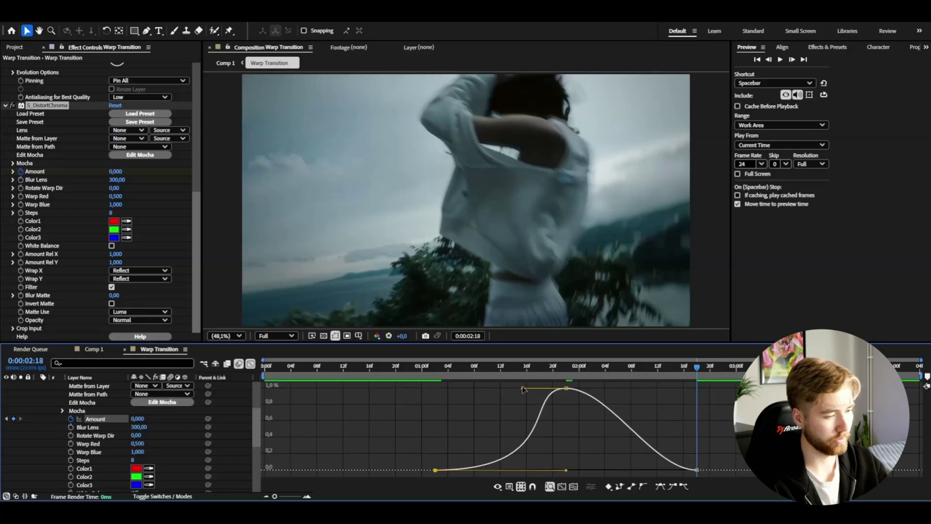
left_click_drag(522, 389, 584, 391)
Play back the transition from near the layer's start to check the chroma distortion
key("space")
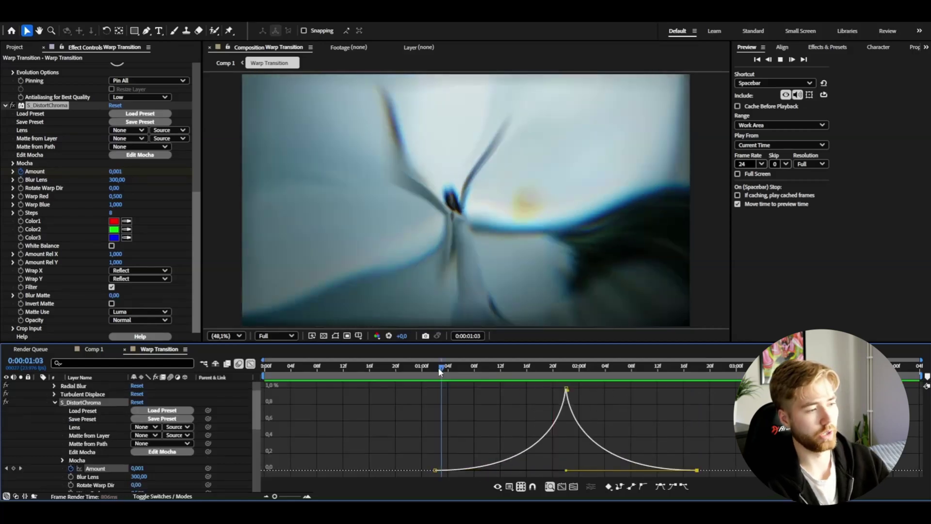
left_click(444, 369)
key("space")
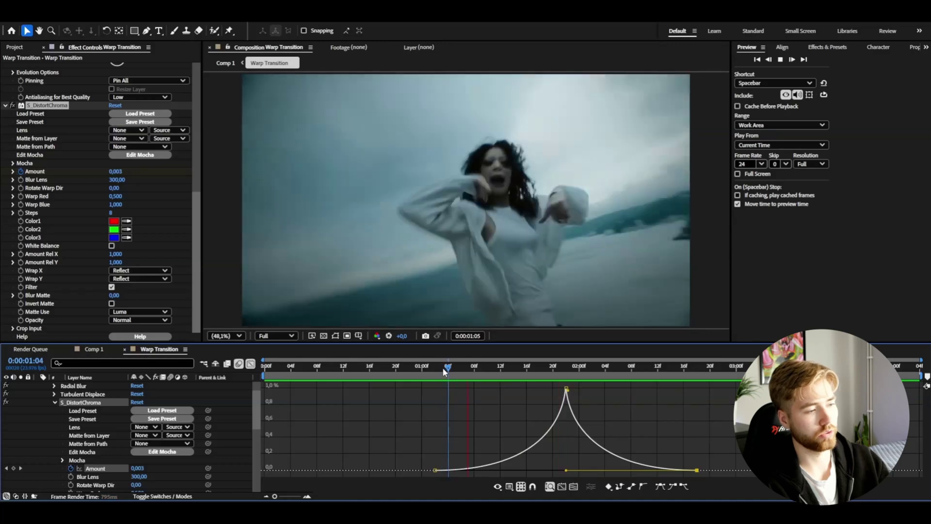
left_click(444, 369)
key("space")
Keyframe the S_DistortChroma Rotate Warp Dir at 0 at 0:00:01:02, 90 on the cut at 0:00:01:22 and 180 at 0:00:02:18
left_click_drag(442, 371, 436, 369)
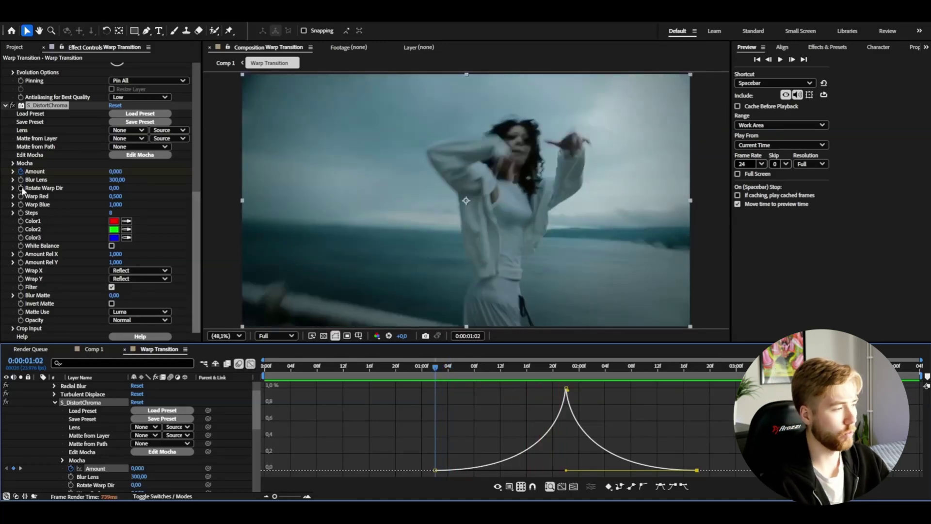
left_click(238, 363)
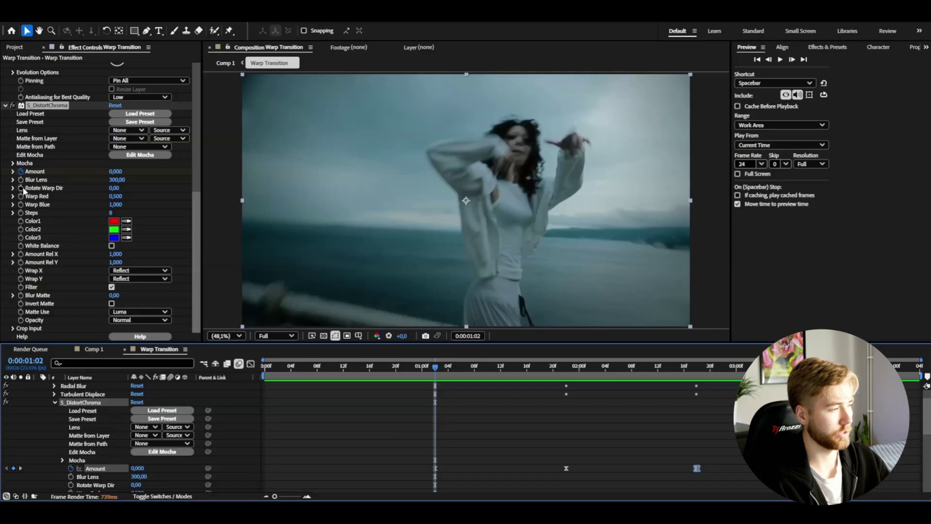
left_click(21, 187)
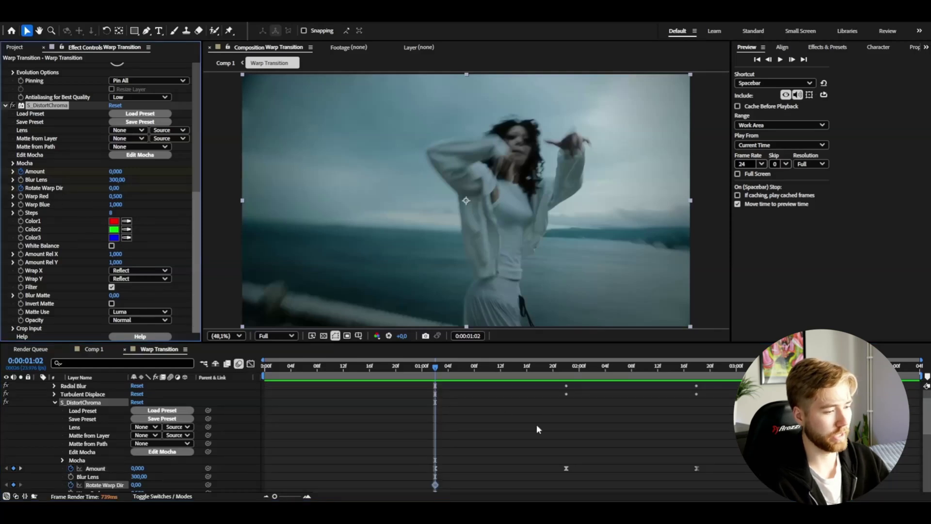
left_click(568, 371)
left_click(115, 187)
type("90")
key("Return")
key("k")
left_click(116, 188)
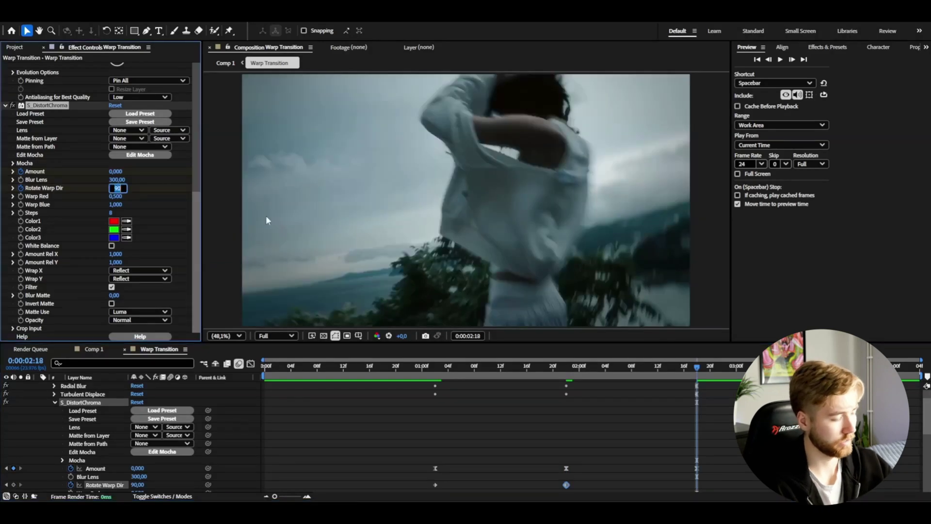
type("180")
Apply Easy Ease to the three Rotate Warp Dir keyframes, reshape the curve so it is steepest at the cut, and preview it
left_click_drag(705, 480, 433, 487)
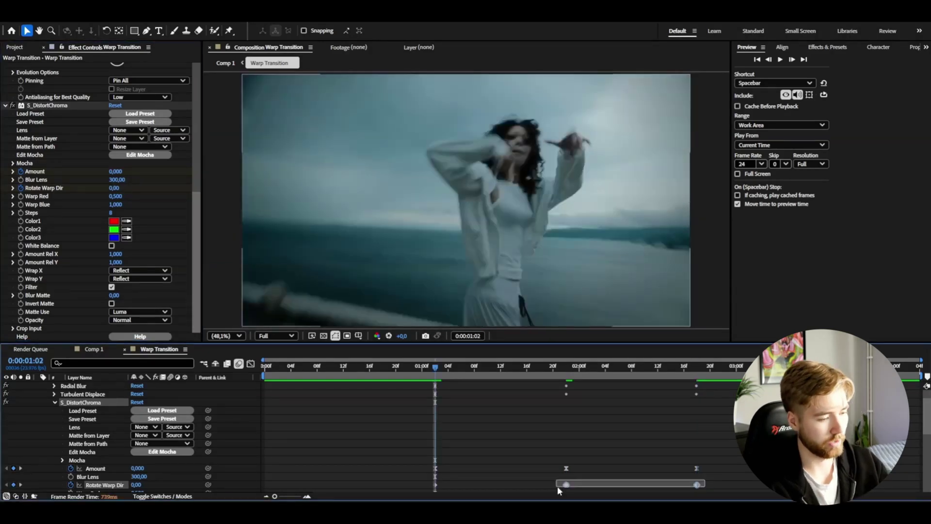
key("F9")
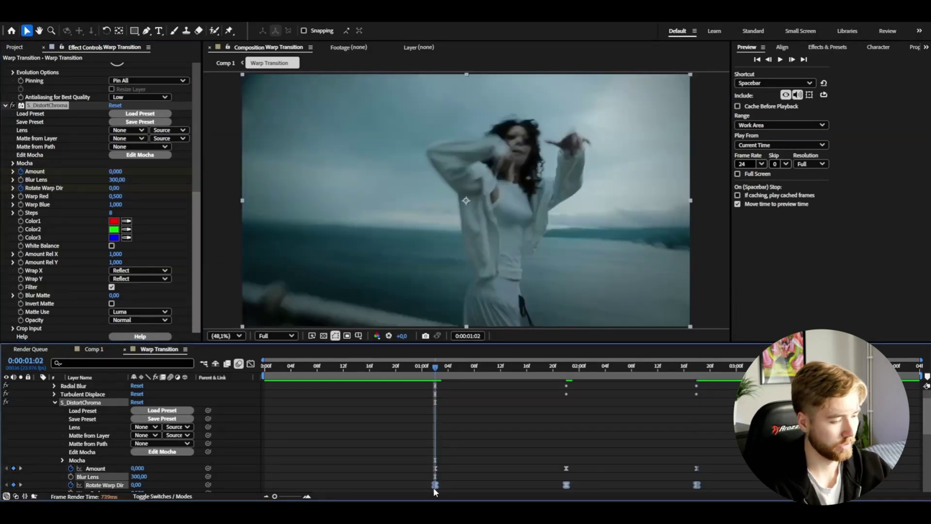
left_click(454, 474)
left_click(436, 484)
key("shift+F3")
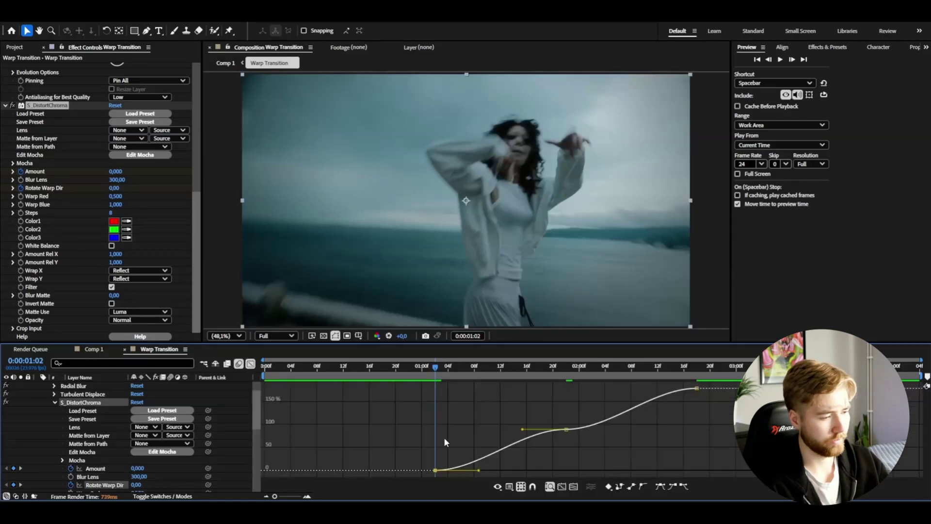
left_click_drag(480, 471, 625, 461)
left_click(566, 430)
left_click_drag(522, 429, 566, 429)
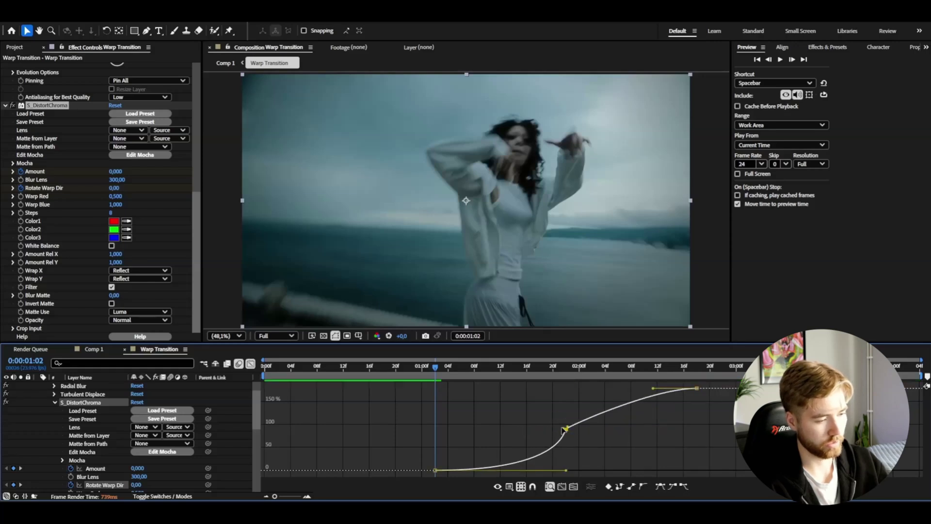
left_click_drag(655, 389, 499, 387)
key("space")
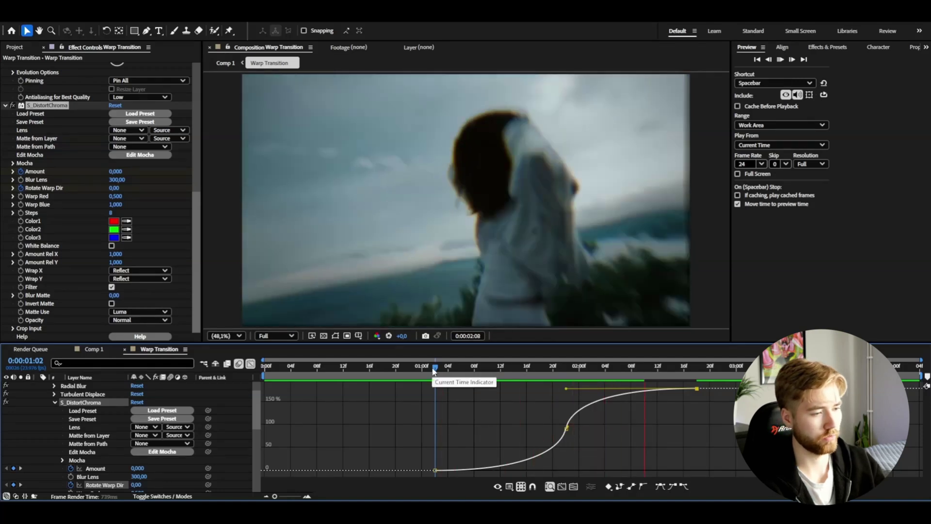
Add the Transform effect to the Warp Transition layer and keyframe its Scale at 100 at 0:00:01:02
key("ctrl+space")
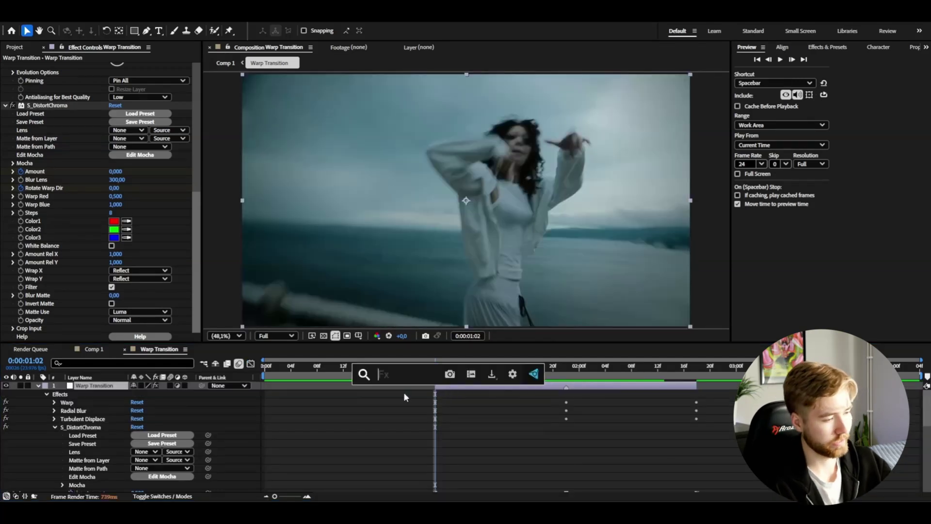
type("tr")
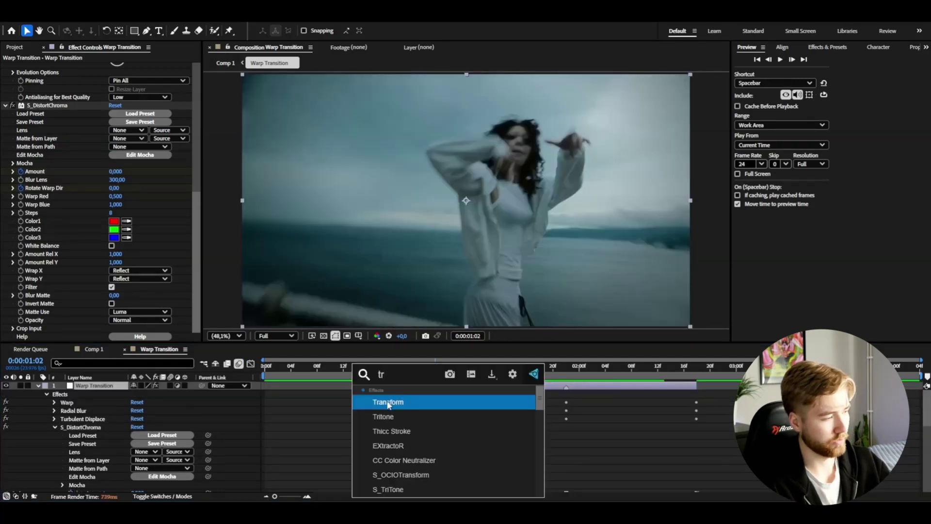
left_click(387, 402)
left_click(20, 232)
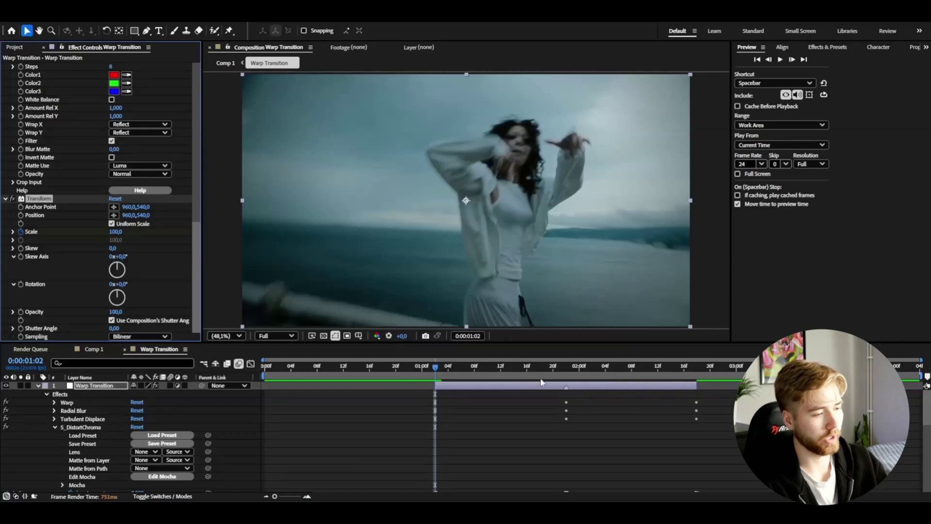
Keyframe the Transform effect's Scale at 140 on the cut at 0:00:01:22 and at 100 at 0:00:02:18
left_click(565, 367)
left_click(116, 231)
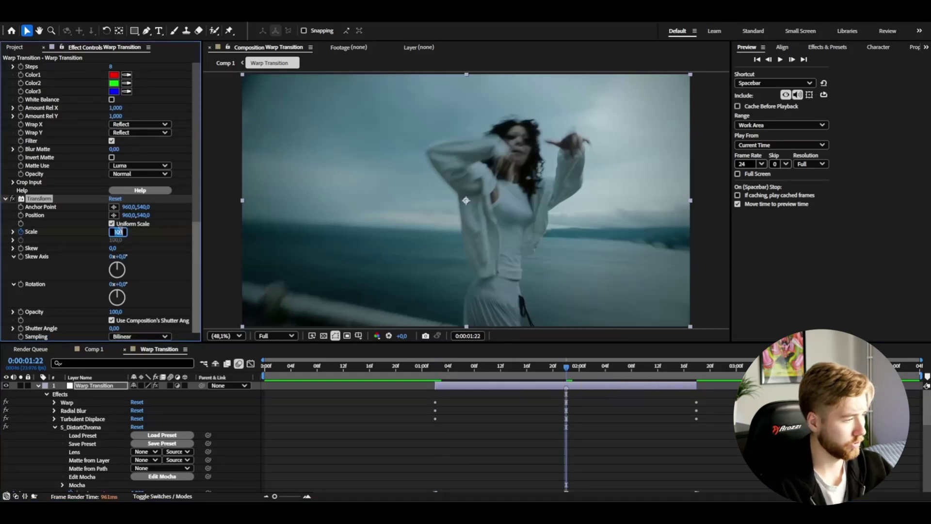
type("140,")
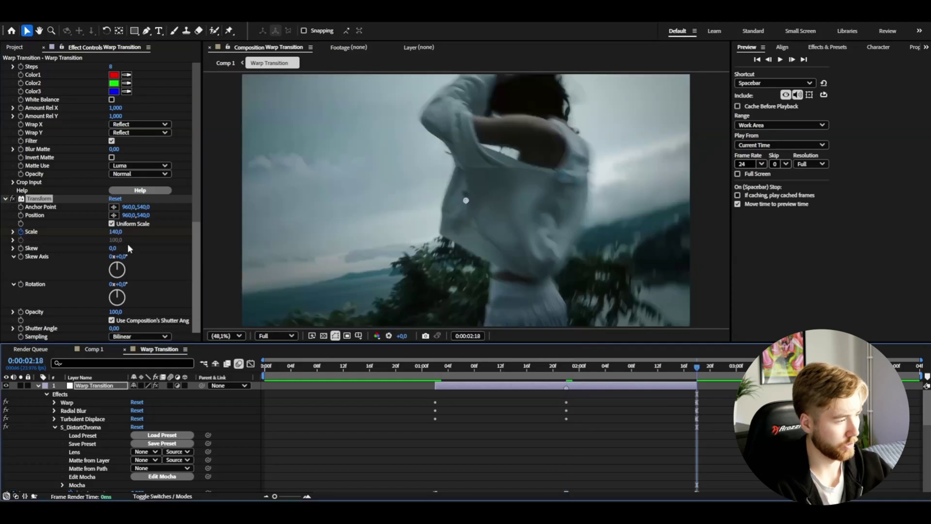
left_click(115, 232)
type("1")
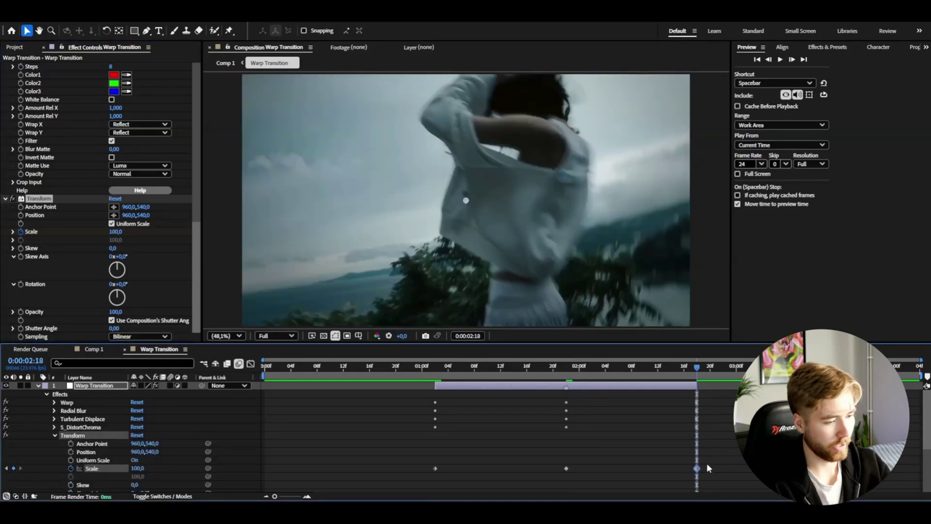
Apply Easy Ease to the three Scale keyframes and reshape the value curve into a sharp peak at the cut
left_click_drag(715, 463, 432, 471)
key("F9")
left_click(469, 463)
left_click(434, 468)
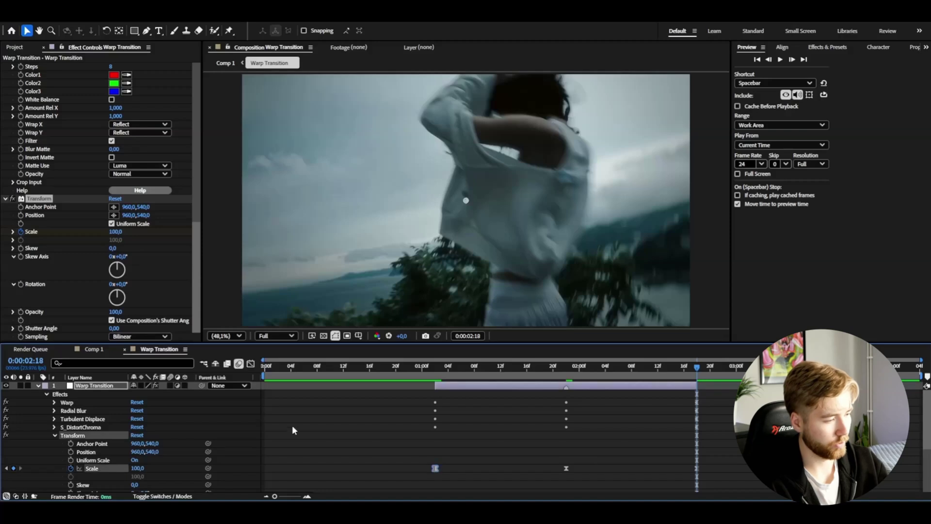
left_click(251, 365)
left_click_drag(478, 470, 529, 470)
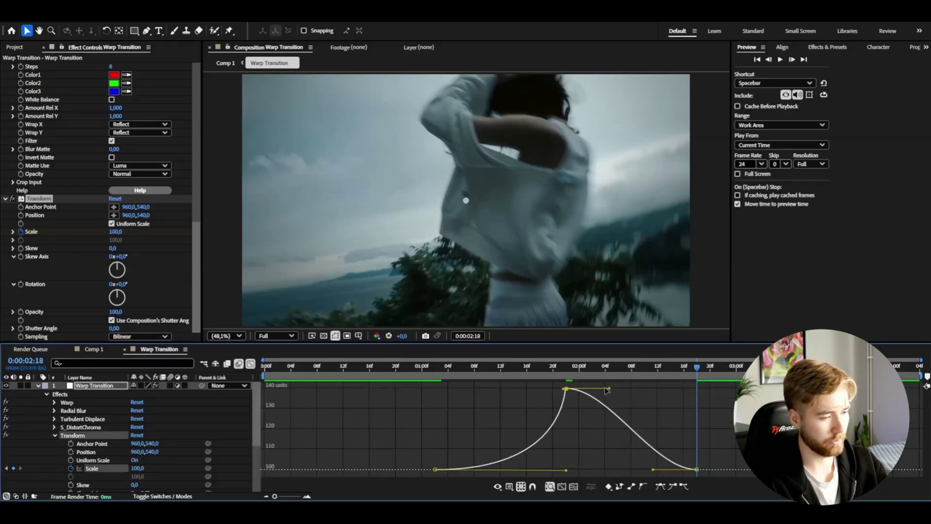
left_click_drag(606, 390, 568, 389)
left_click_drag(653, 470, 550, 467)
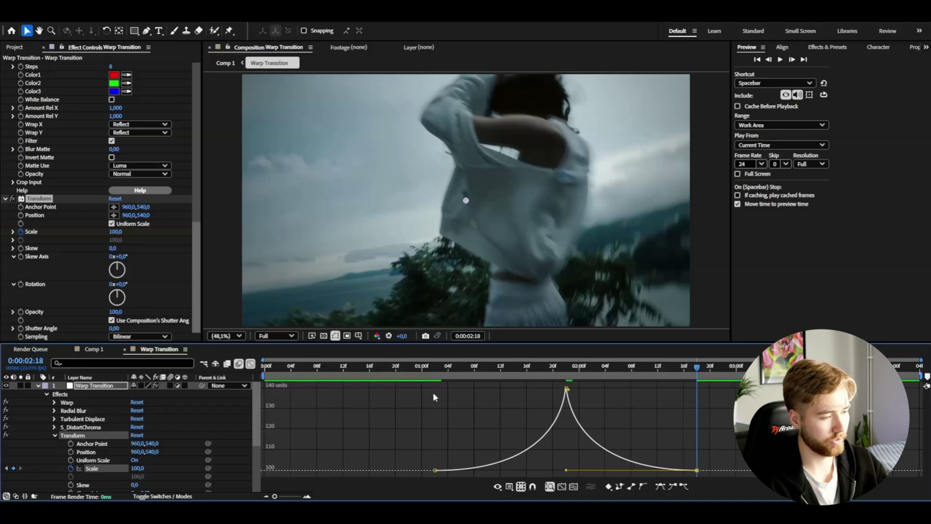
Play back the transition from around the Warp Transition layer's start to check the scale, and collapse the layer's properties
left_click(435, 380)
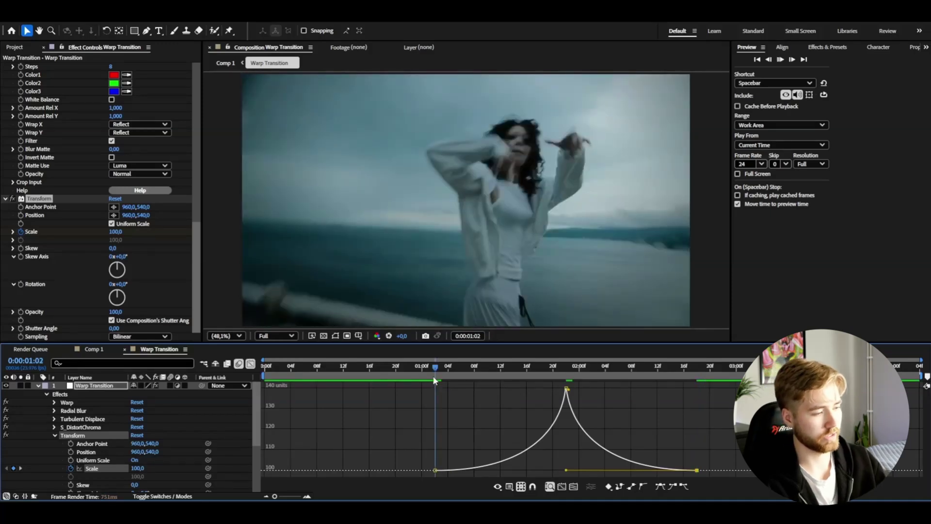
key("space")
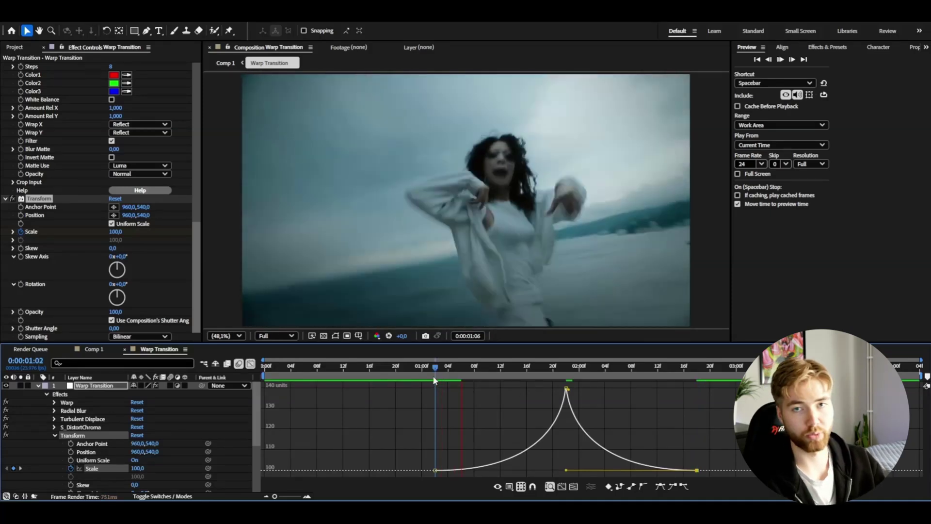
key("space")
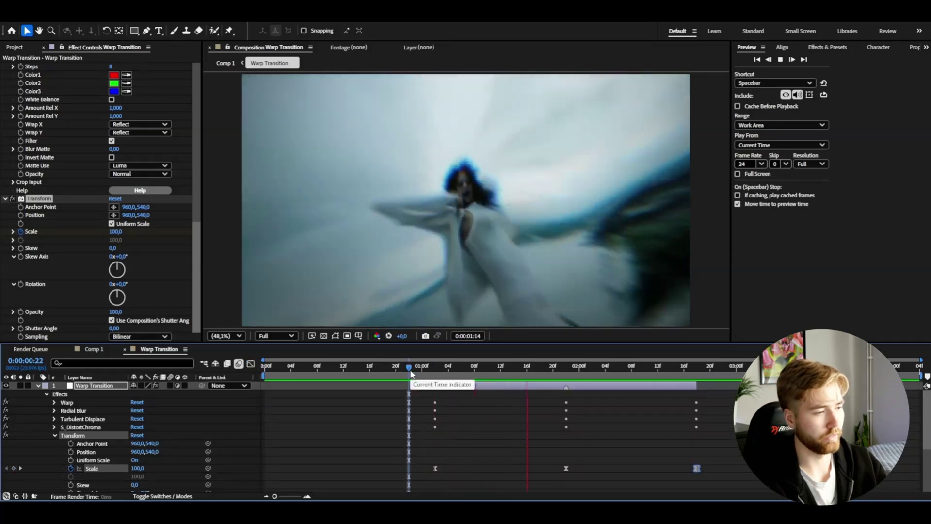
key("space")
left_click(43, 386)
left_click(39, 387)
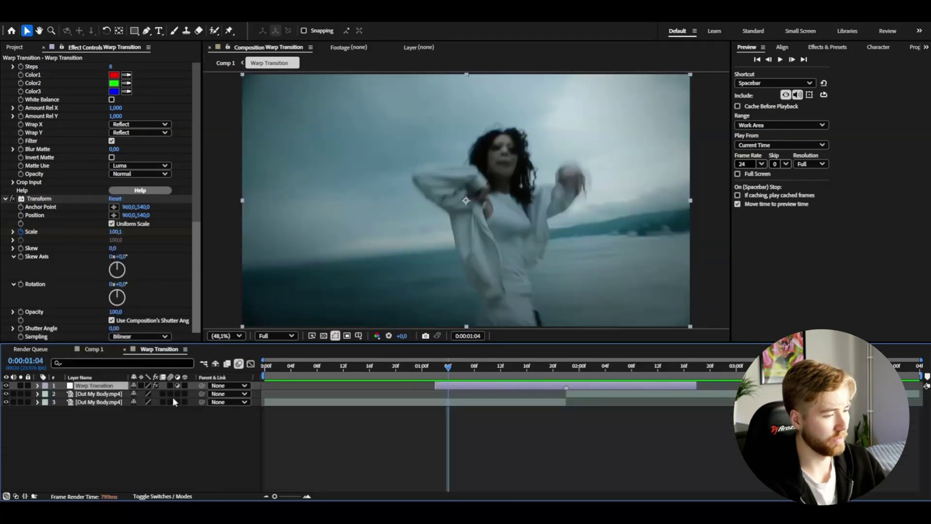
Add a new adjustment layer above Warp Transition and trim it to that layer's span, 0:00:01:02 to 0:00:02:18
left_click_drag(449, 376, 438, 379)
left_click(445, 425)
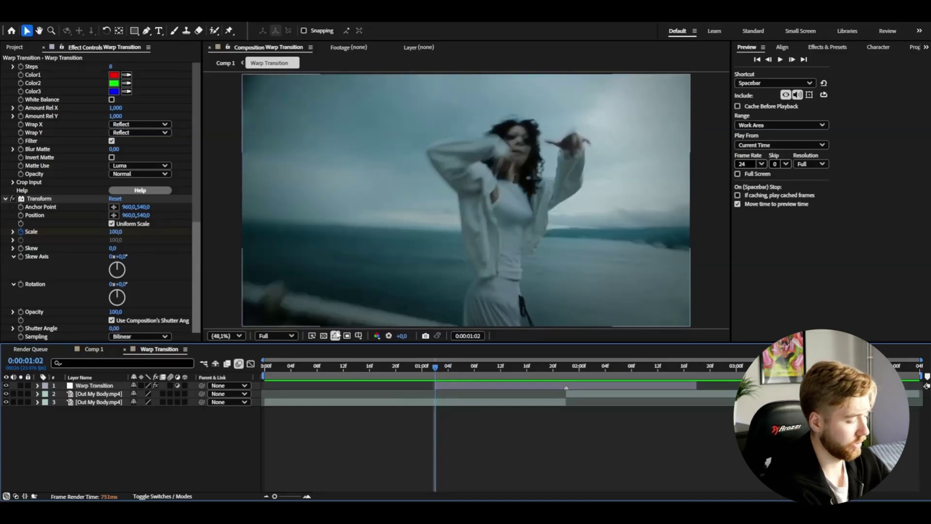
key("ctrl+alt+y")
key("ctrl+shift+d")
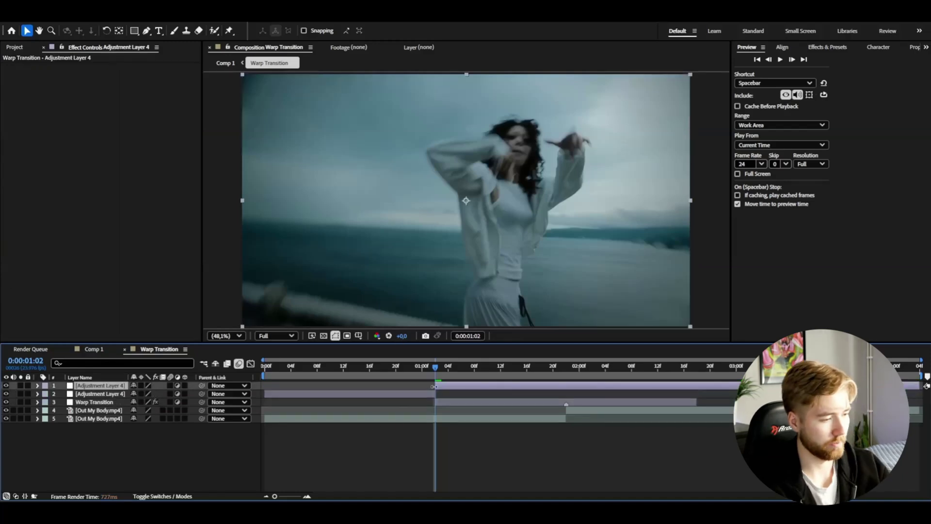
left_click(433, 394)
key("Delete")
left_click_drag(447, 380, 698, 381)
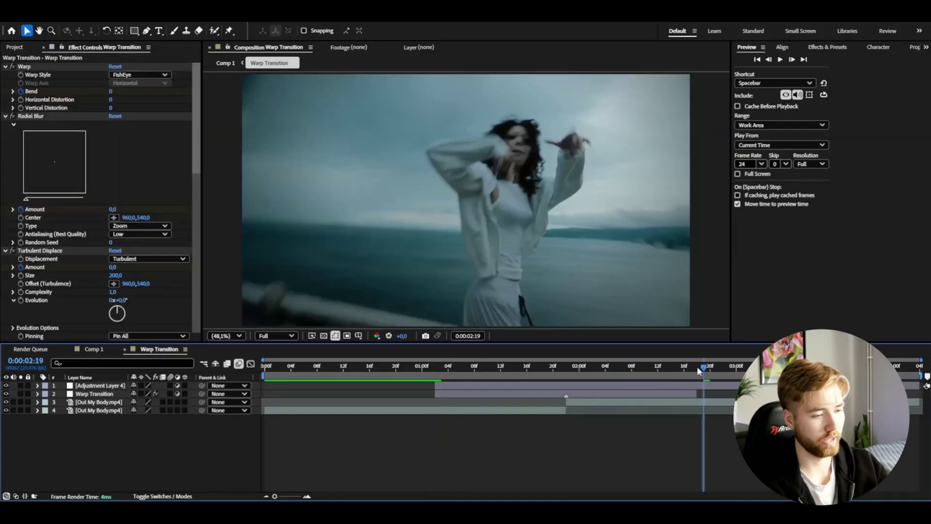
left_click(698, 385)
key("i")
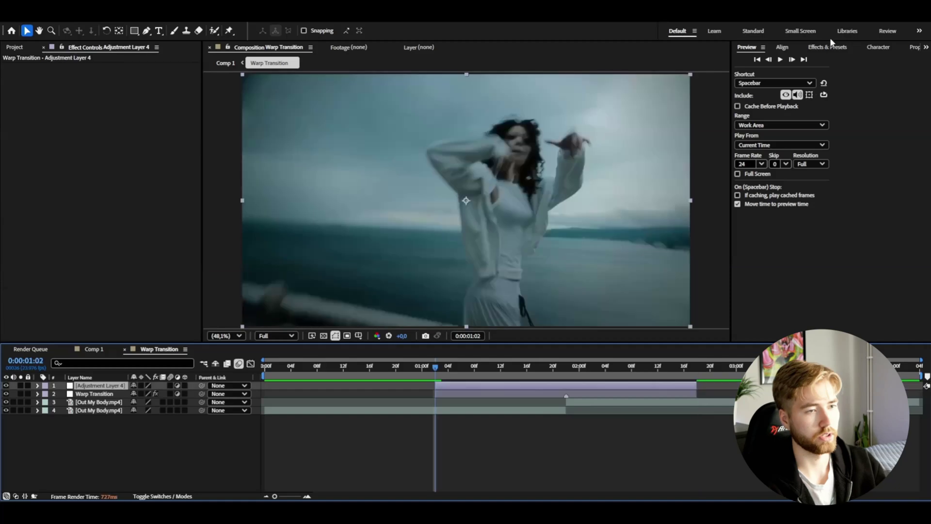
Apply the Flicker Distort 3 user preset to the new adjustment layer and preview it
left_click(827, 46)
left_click(736, 70)
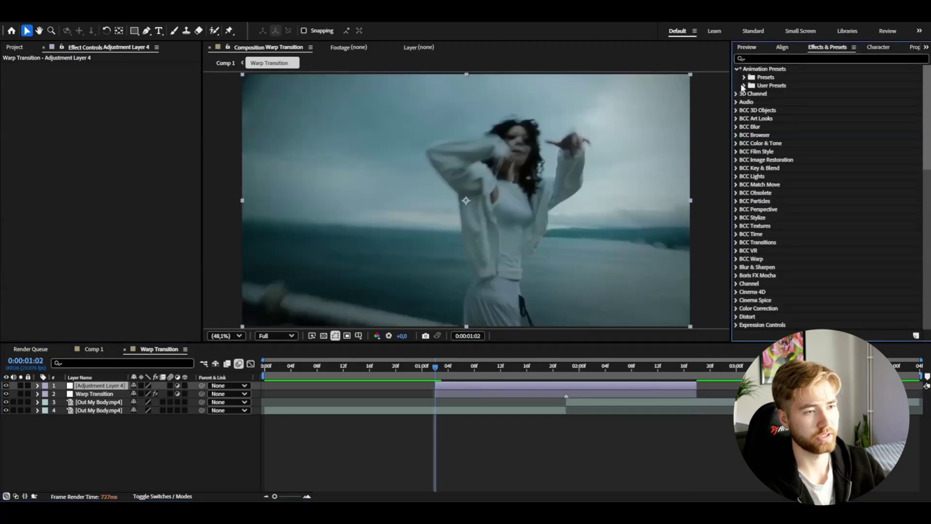
left_click(743, 85)
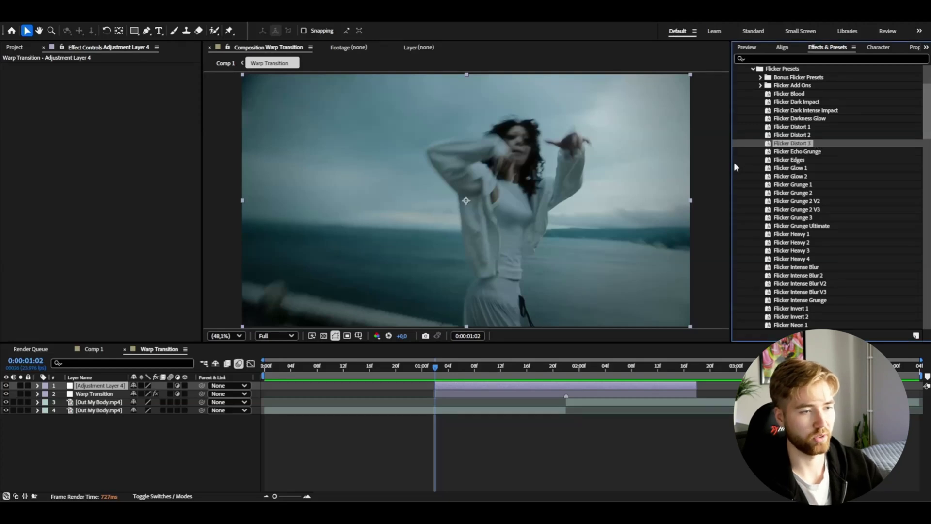
double_click(784, 145)
left_click_drag(792, 150, 630, 199)
key("space")
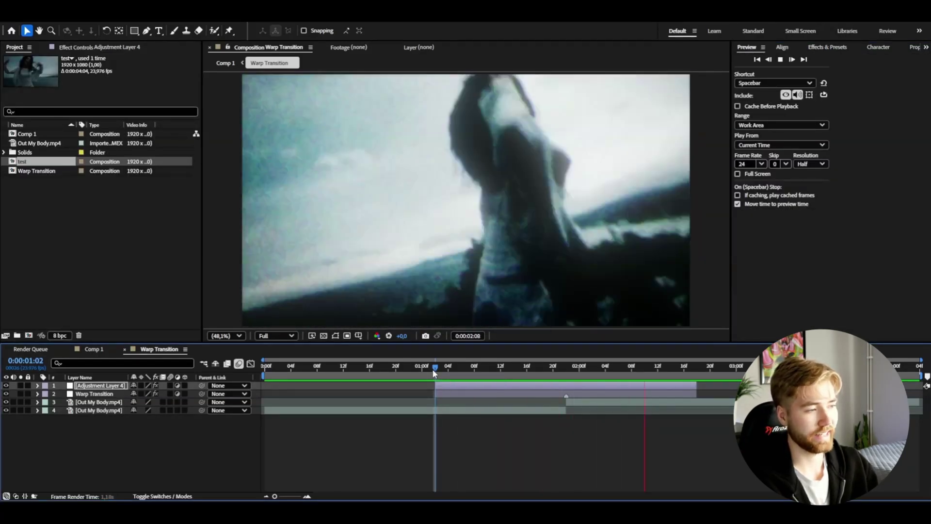
key("space")
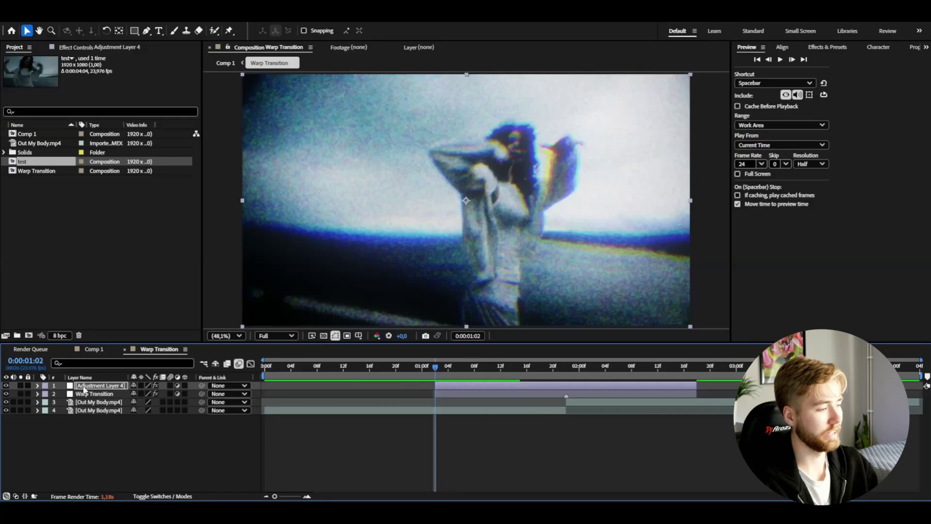
Move the adjustment layer below Warp Transition and keyframe its Opacity at 0% at 0:00:01:02, 100% at 0:00:01:22 and 0% at 0:00:02:18
left_click_drag(91, 389, 92, 398)
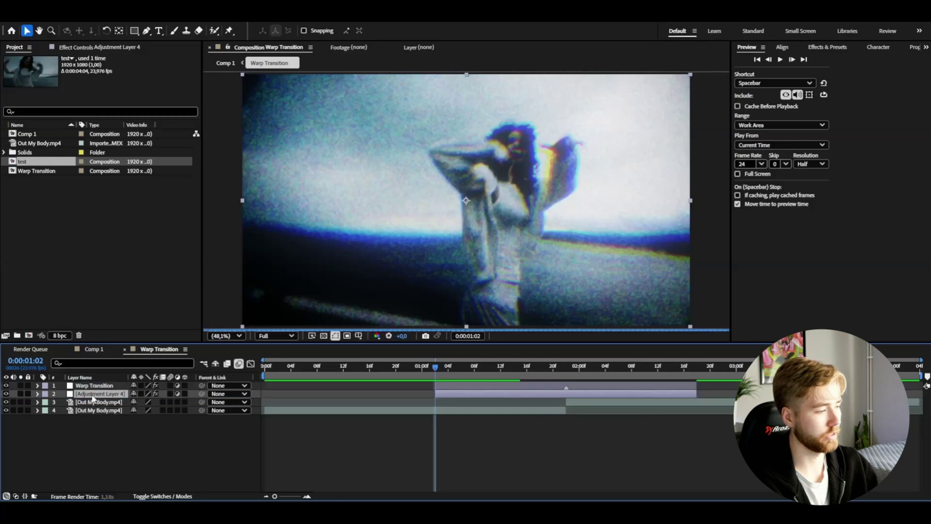
left_click(37, 394)
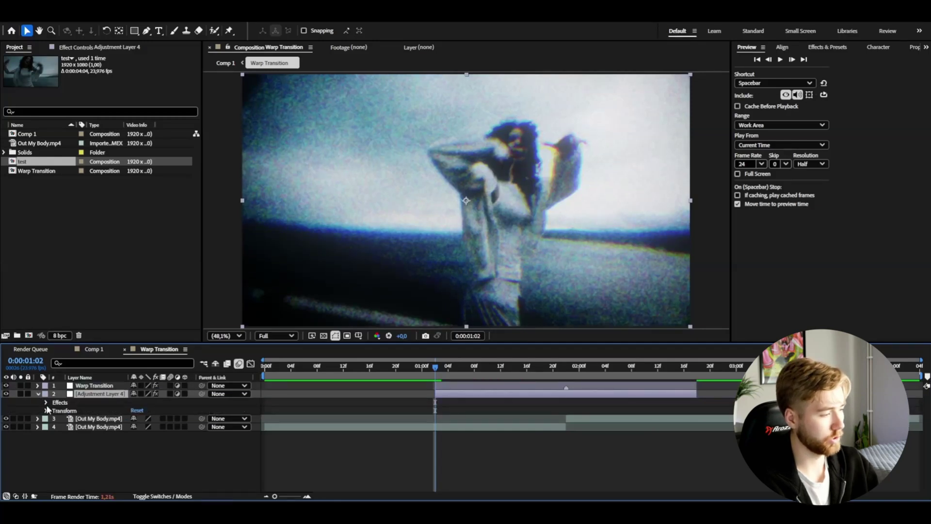
left_click(46, 411)
left_click(564, 365)
left_click(63, 452)
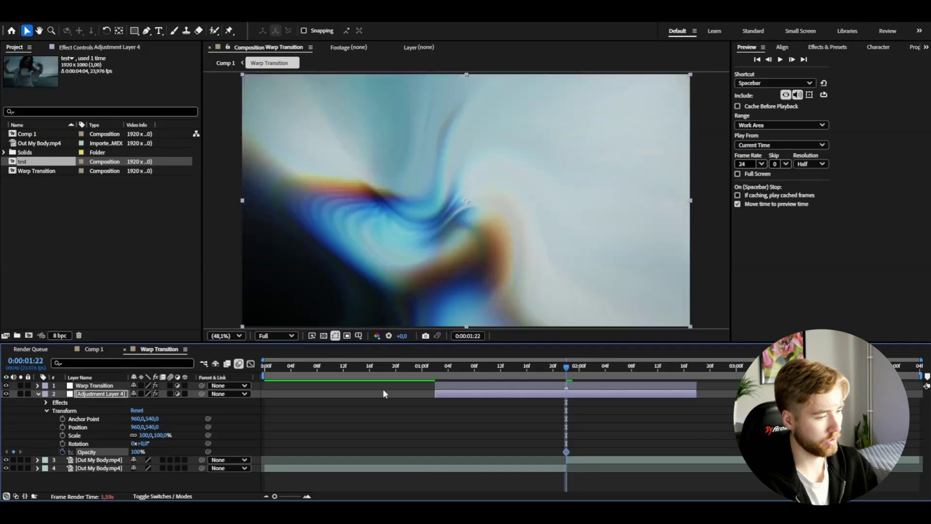
left_click(437, 364)
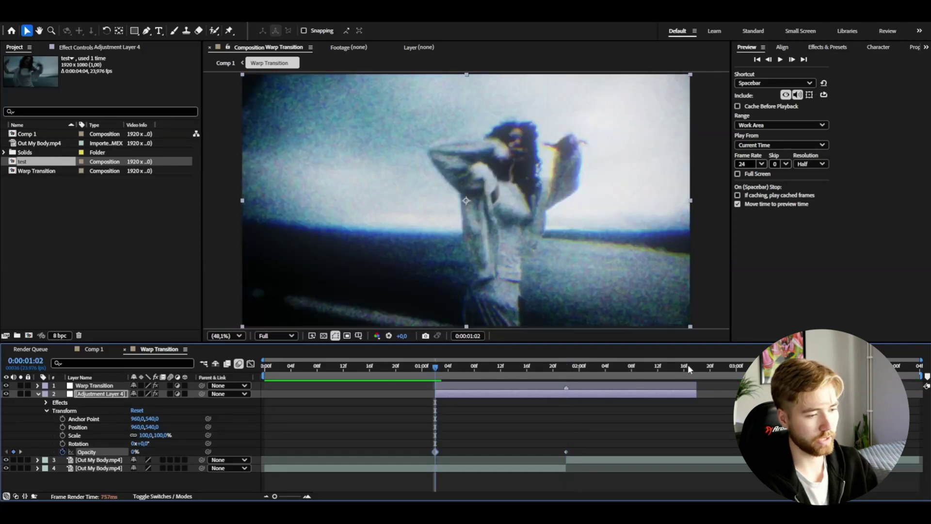
left_click(695, 365)
Apply Easy Ease to the adjustment layer's three Opacity keyframes and rename the layer Flicker Distort 3
left_click_drag(712, 444, 432, 463)
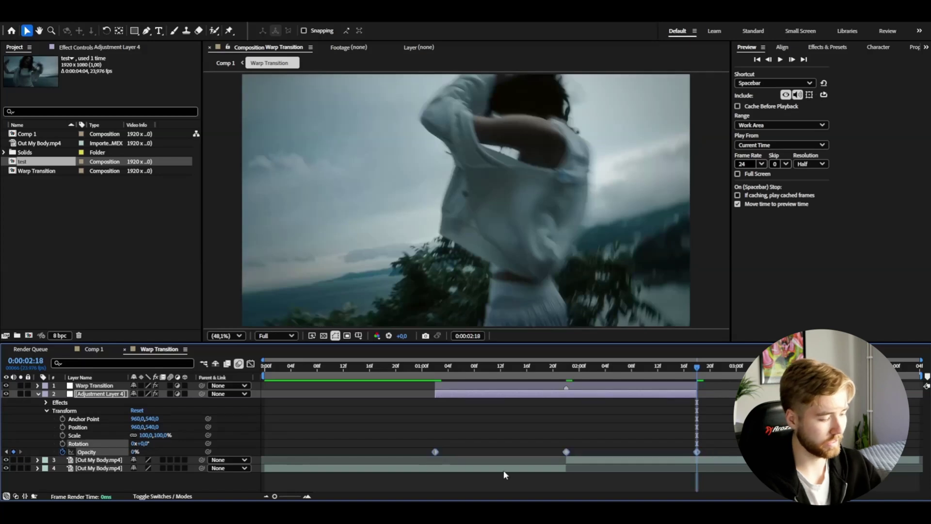
key("F9")
left_click(436, 368)
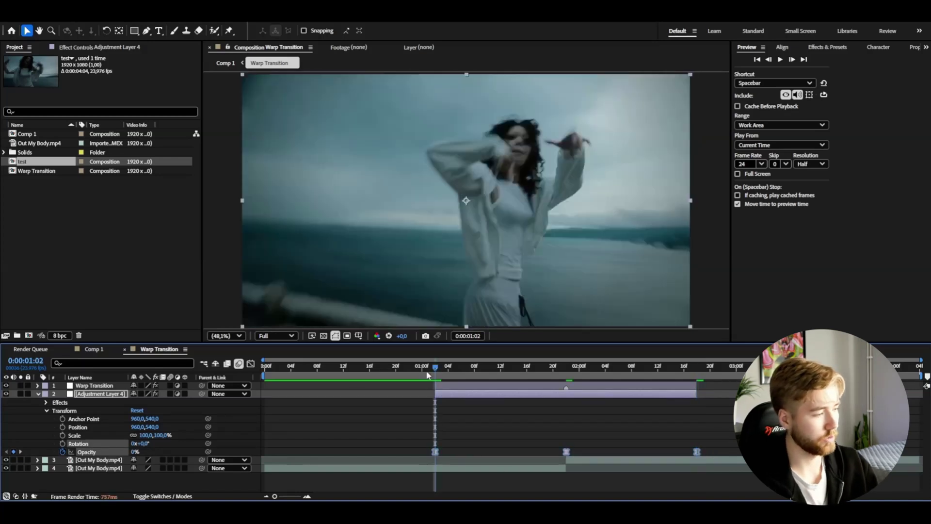
left_click(38, 394)
right_click(100, 394)
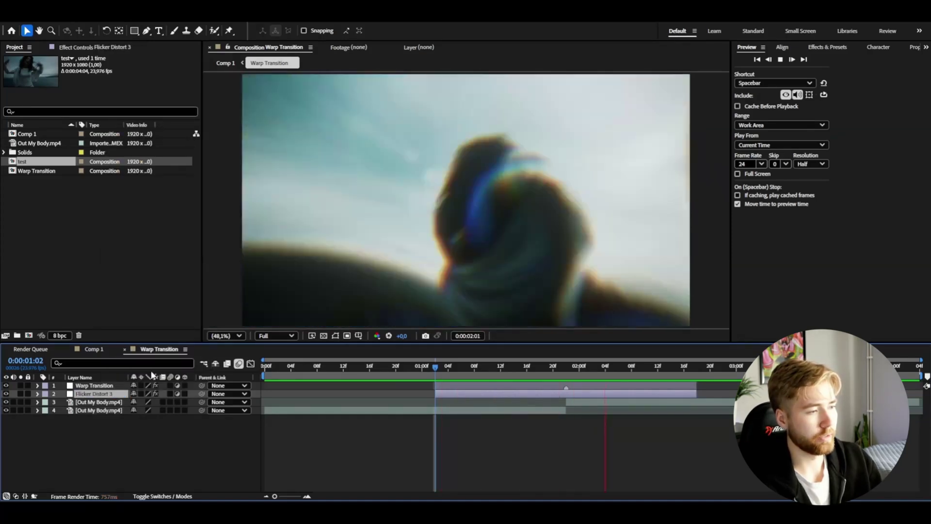